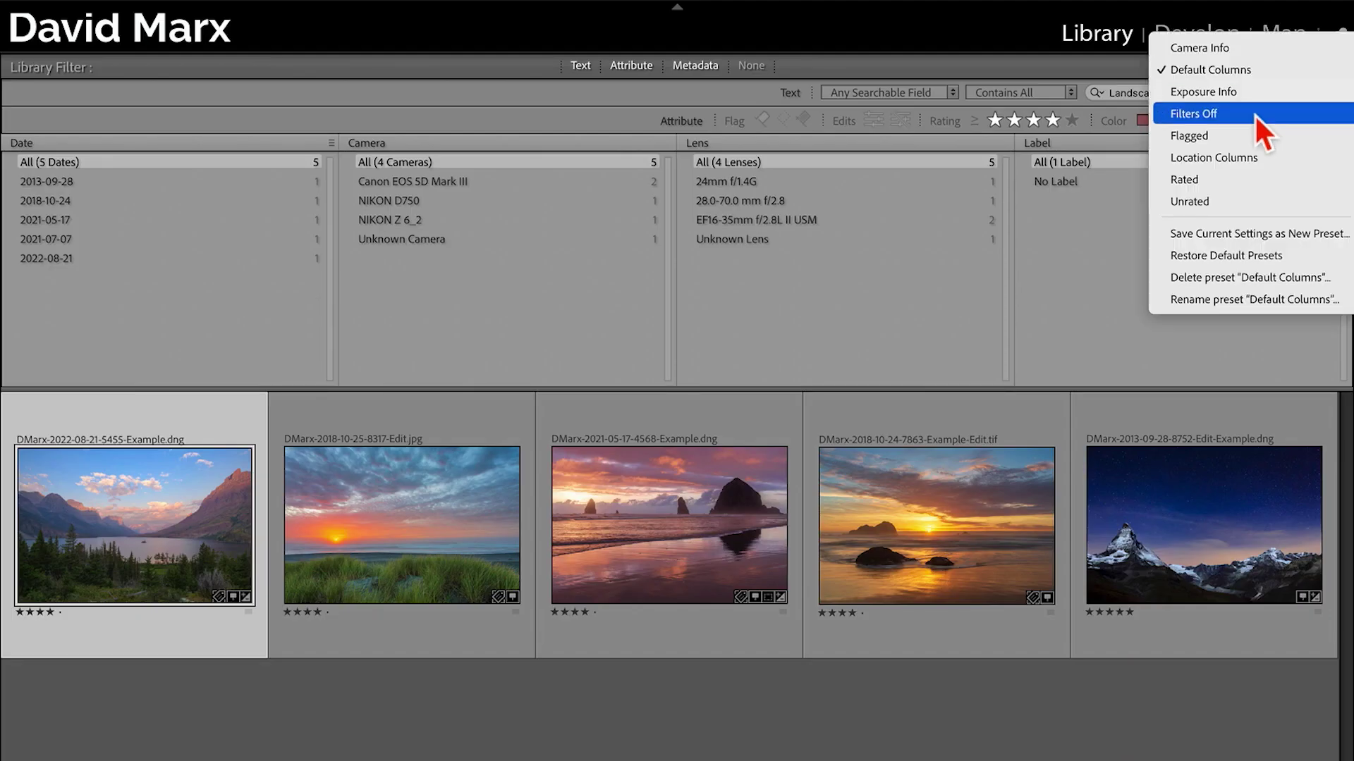
Switch the filter columns to Location and narrow the Landscape photos to United States, Oregon
click(1245, 158)
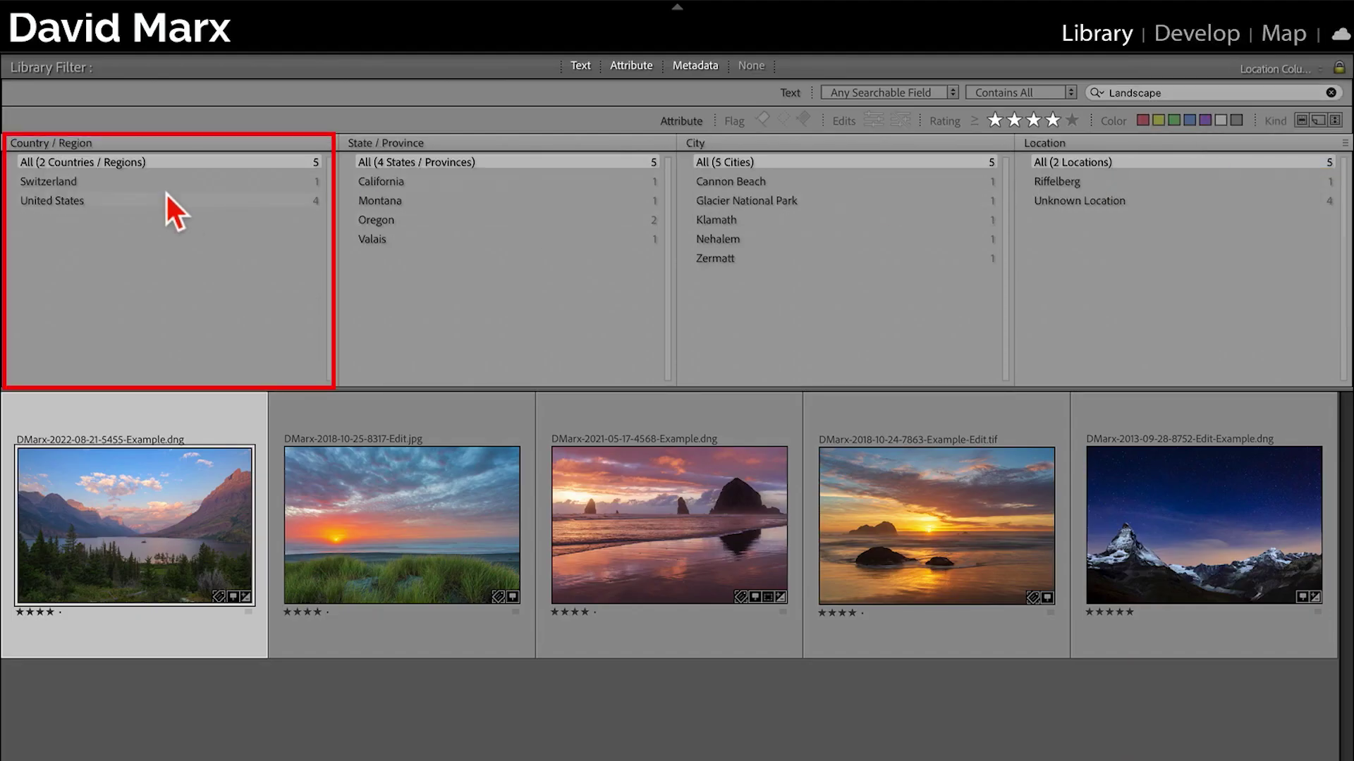
click(161, 200)
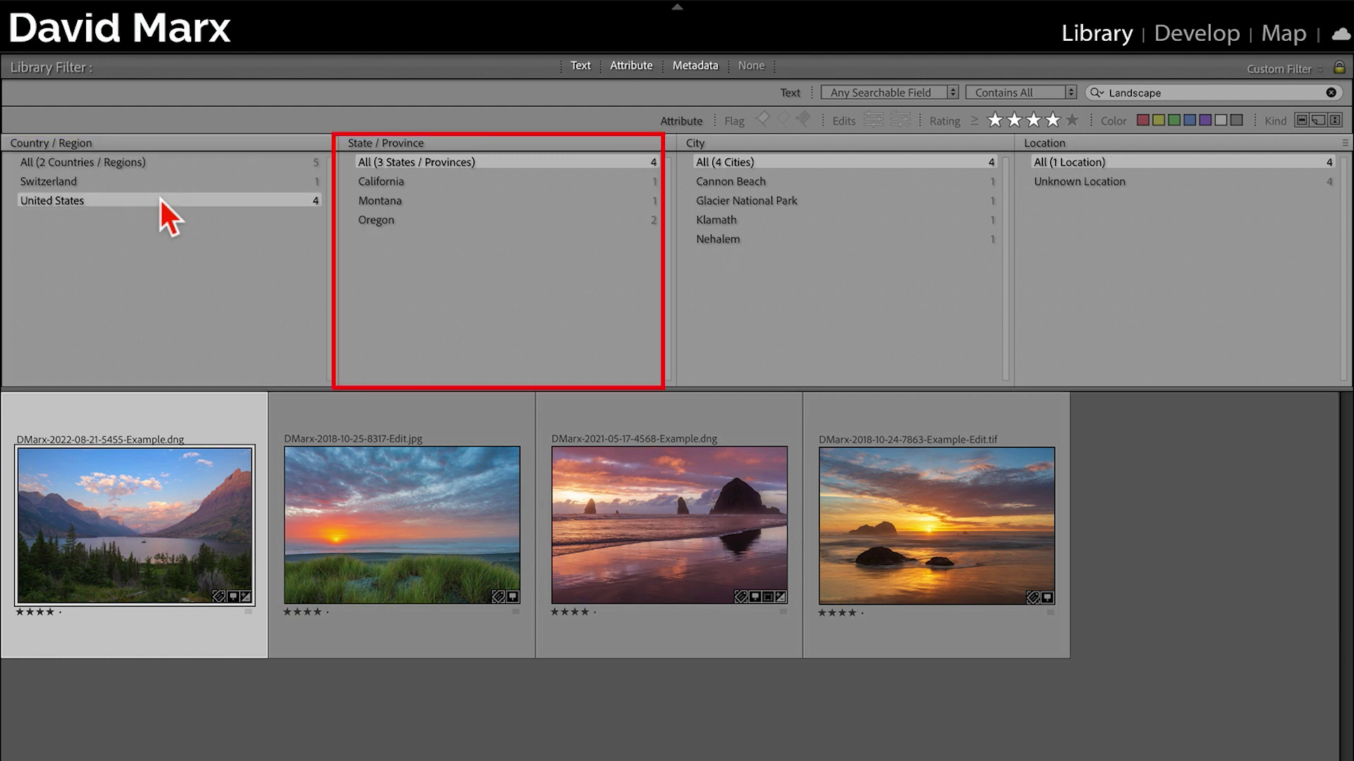
click(378, 216)
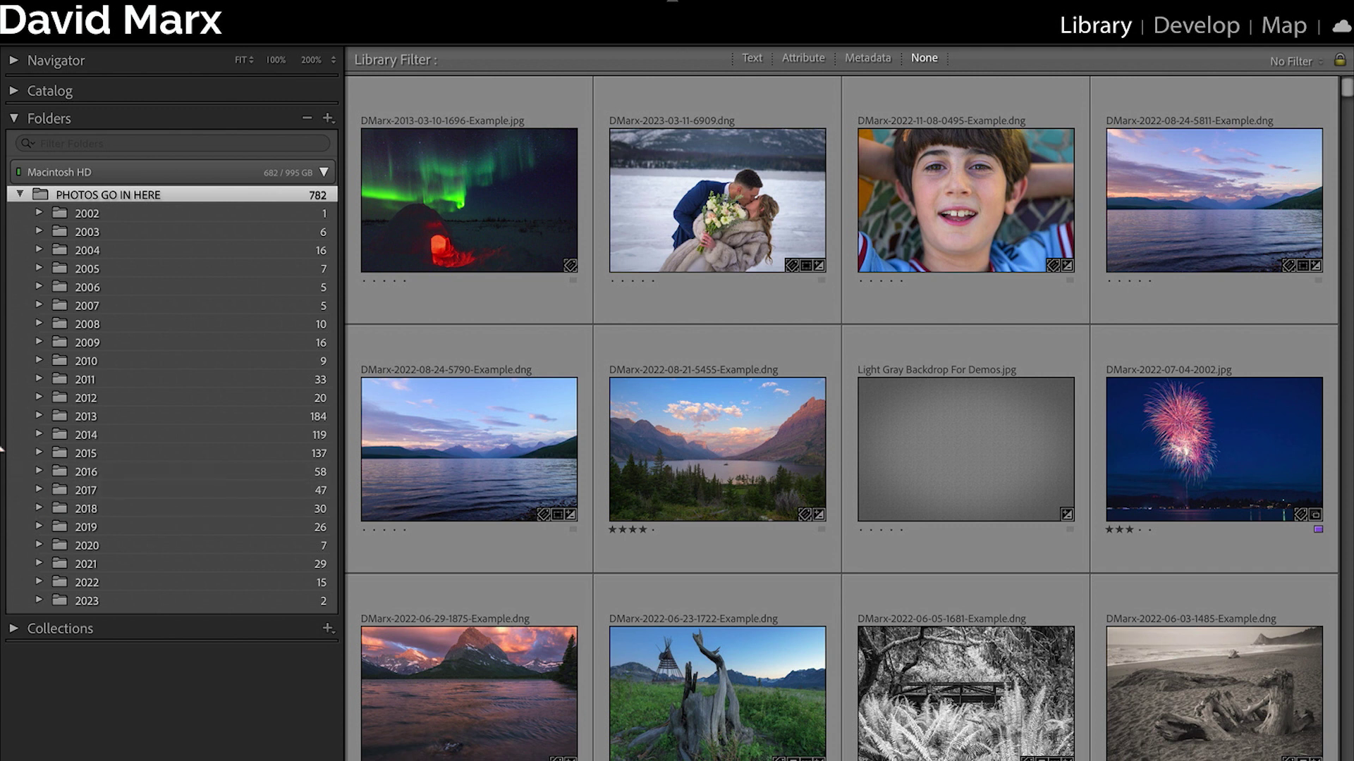
click(3, 454)
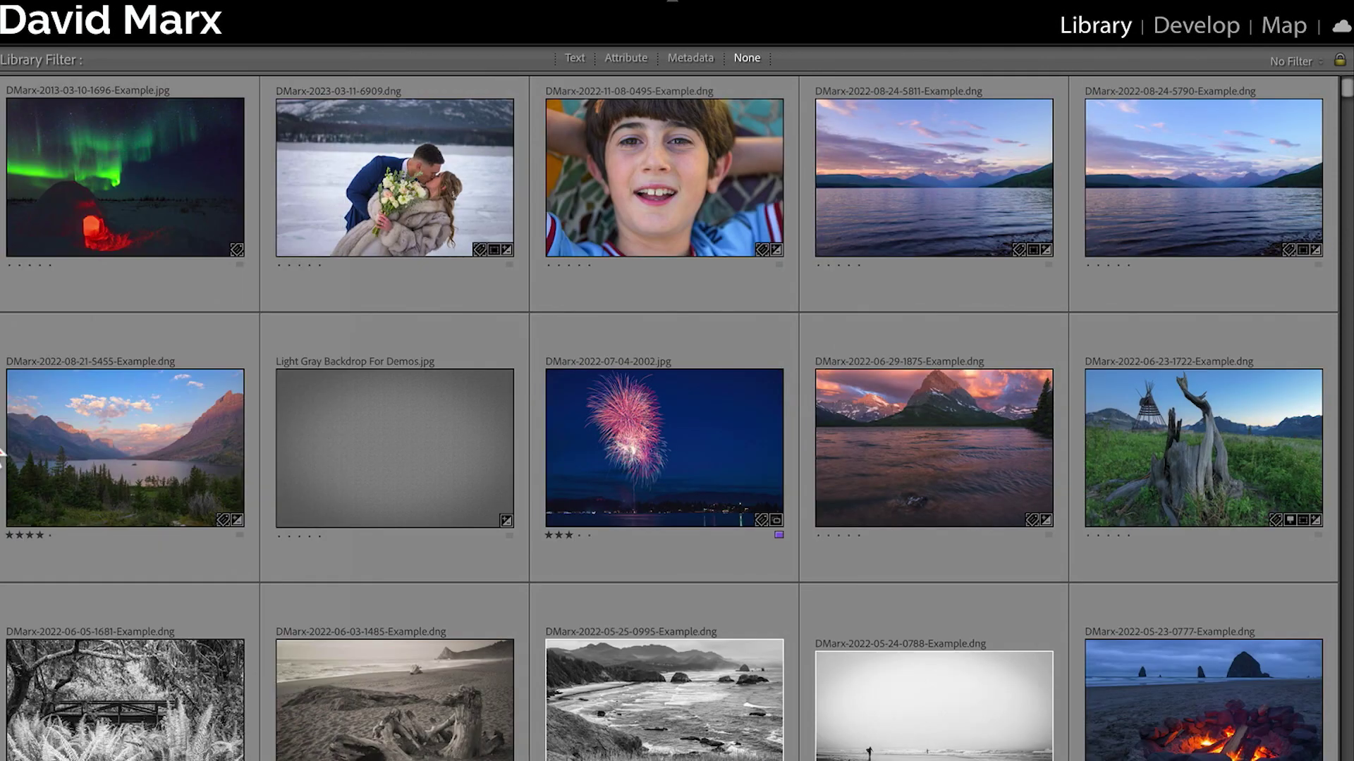
click(573, 59)
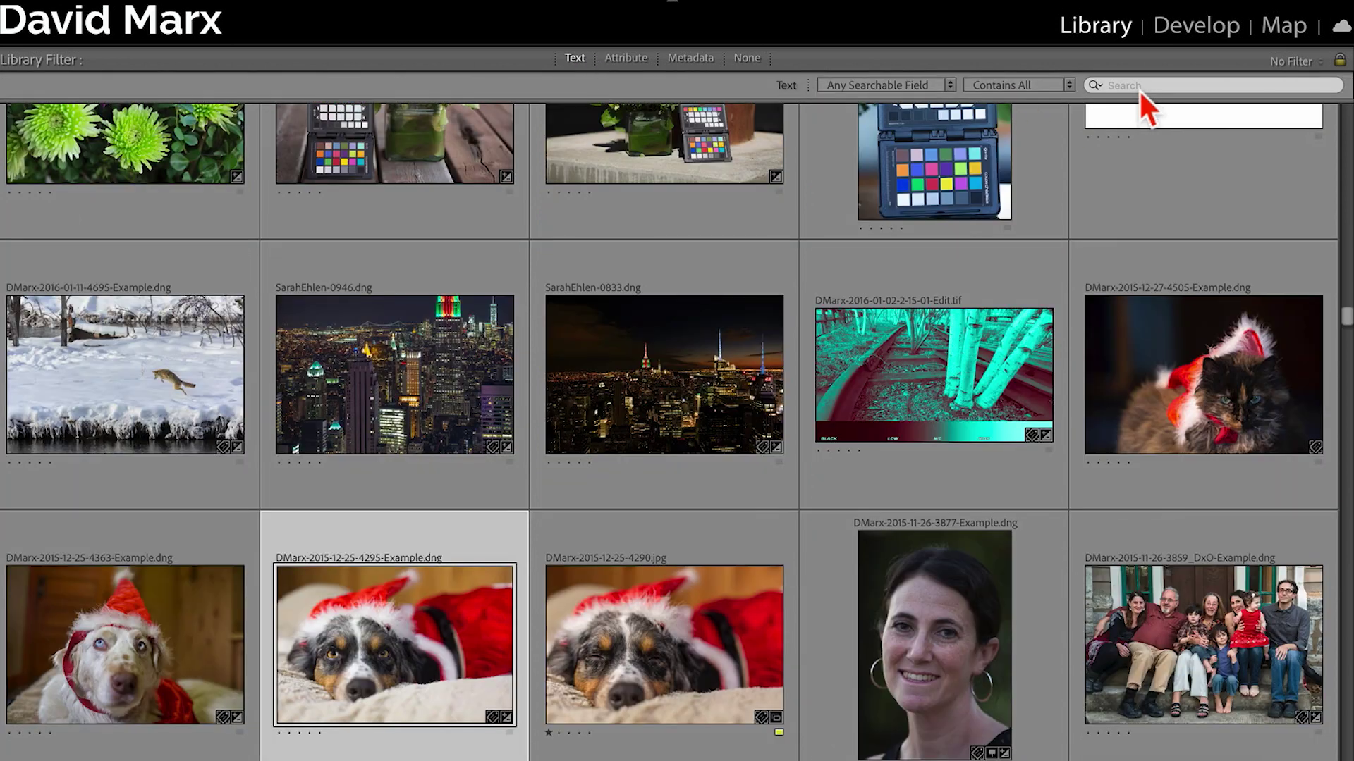
click(1144, 83)
text(B)
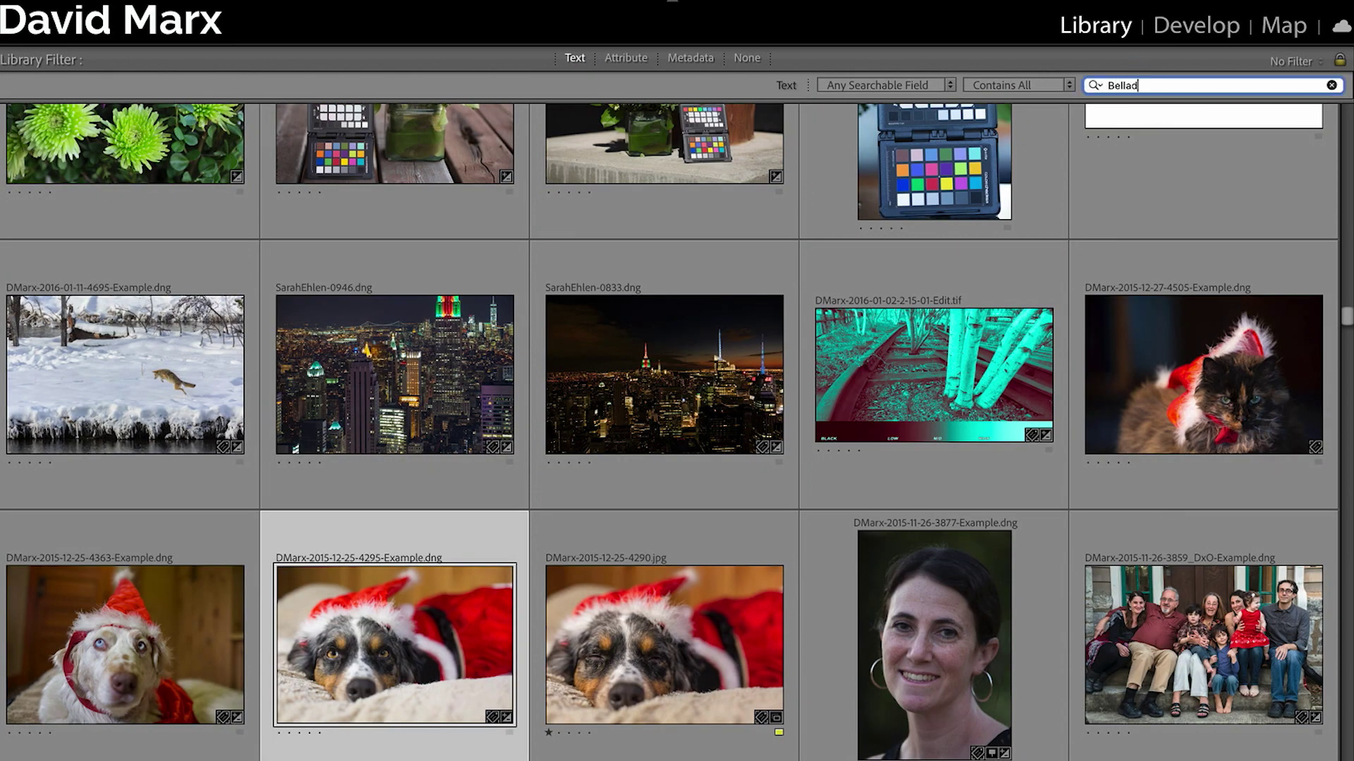
text(ellad)
key(BackSpace)
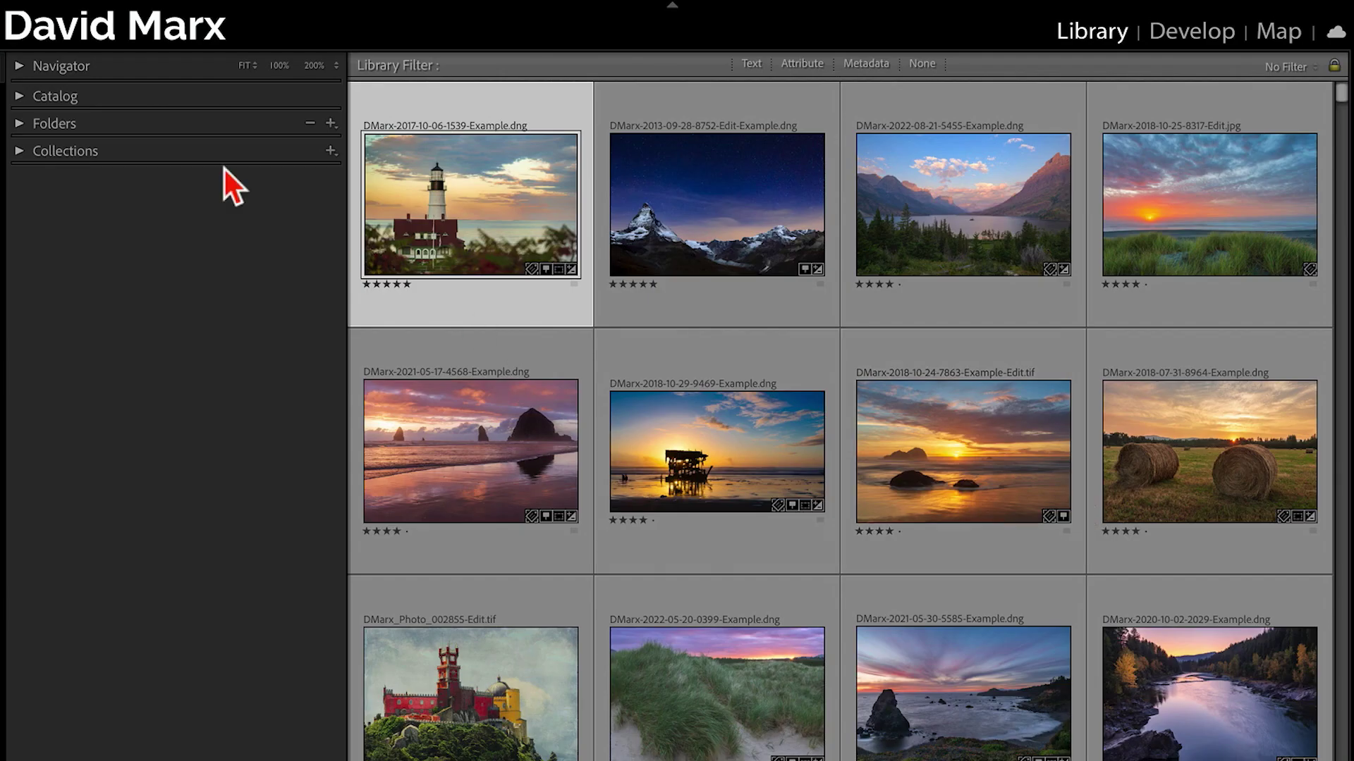
click(20, 122)
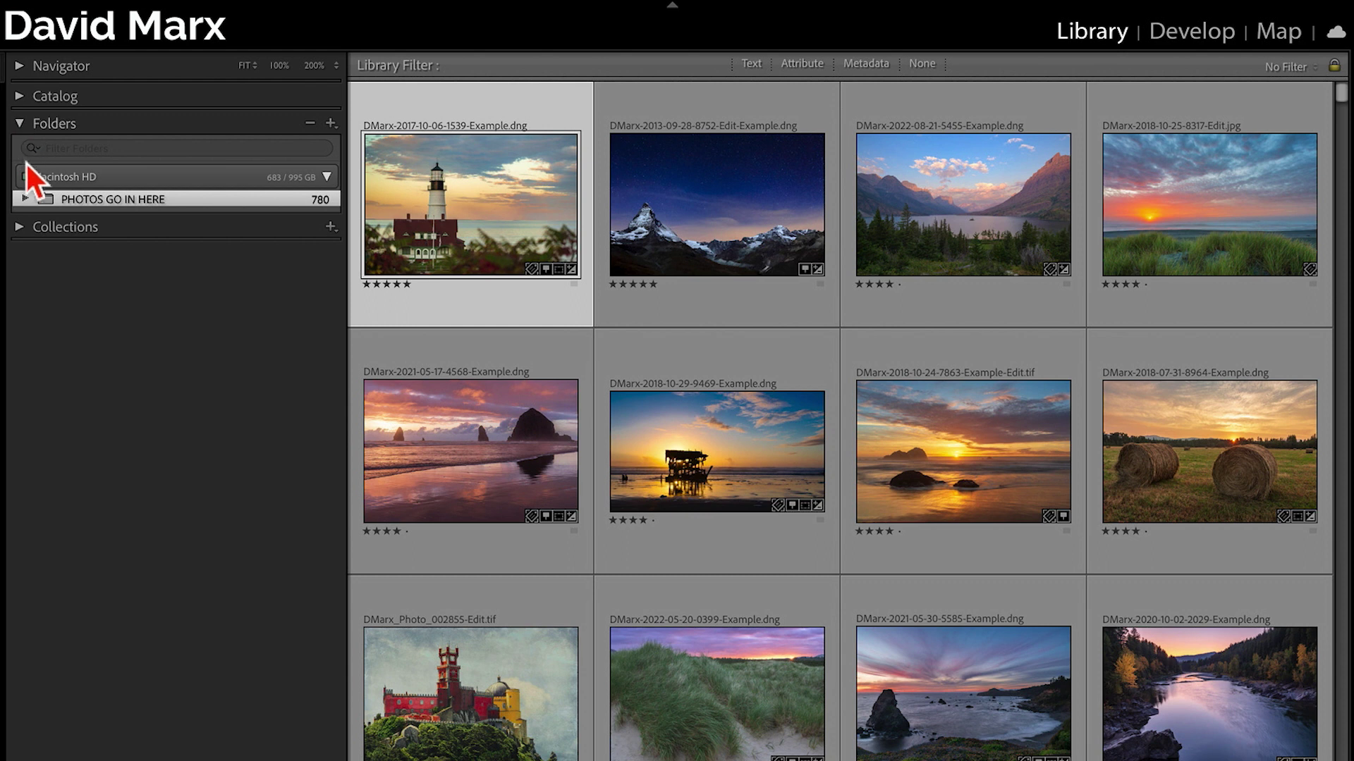
click(24, 199)
click(24, 198)
alt+click(24, 198)
scroll(115, 441, down, 20)
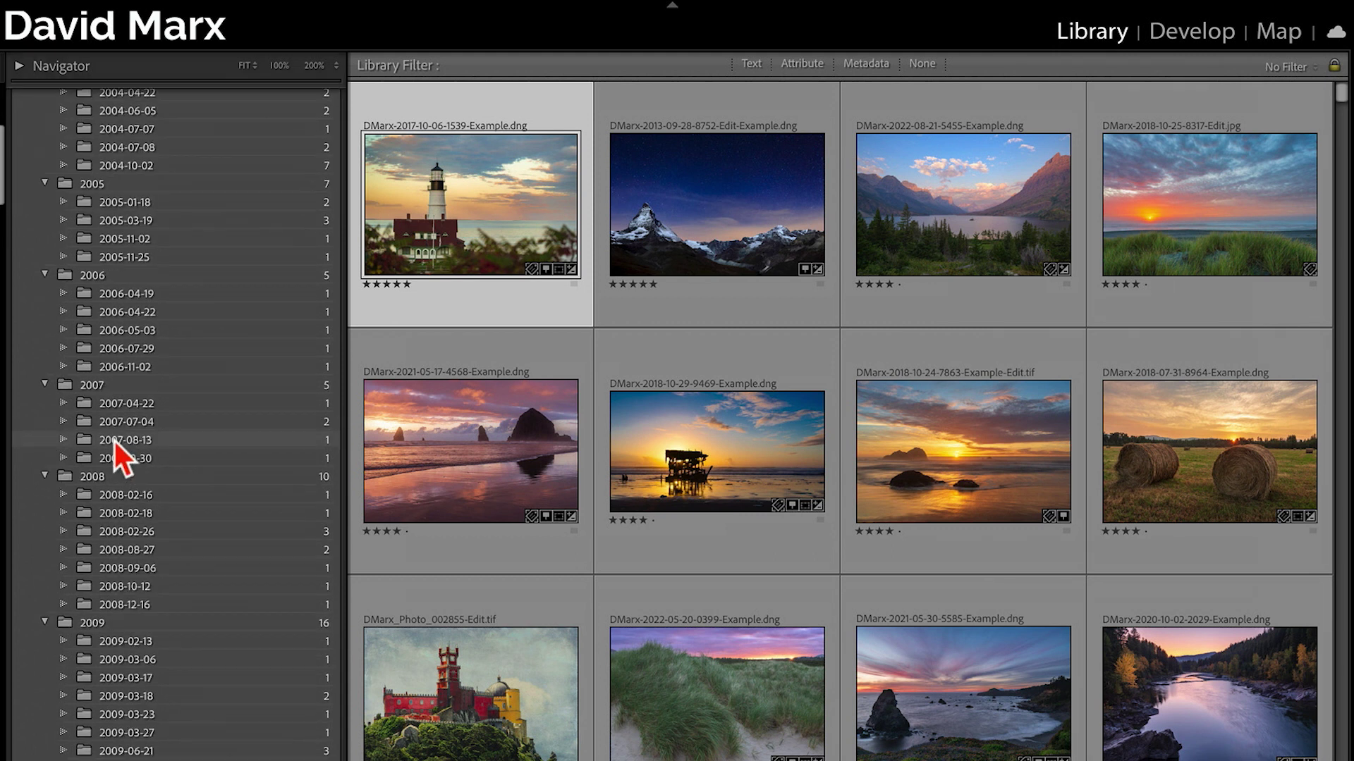
scroll(115, 442, down, 20)
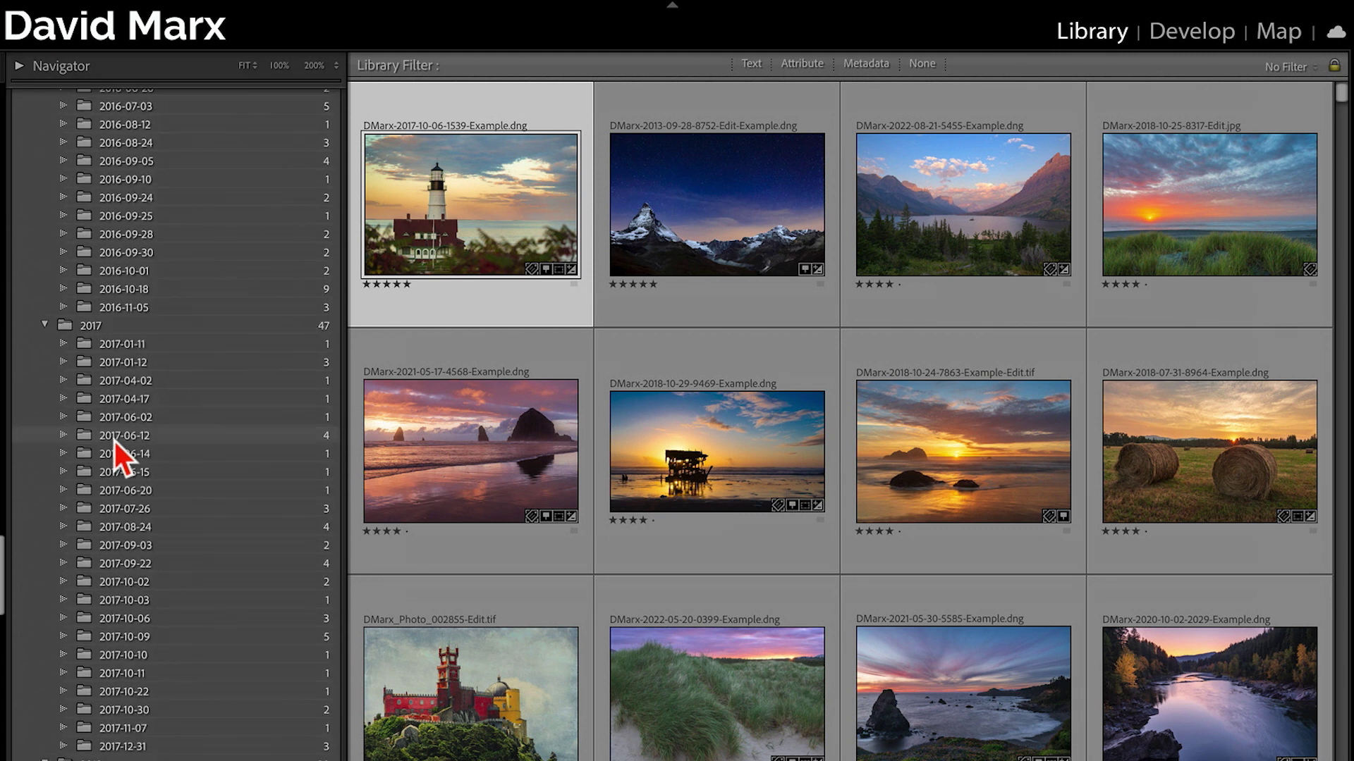
click(116, 604)
key(e)
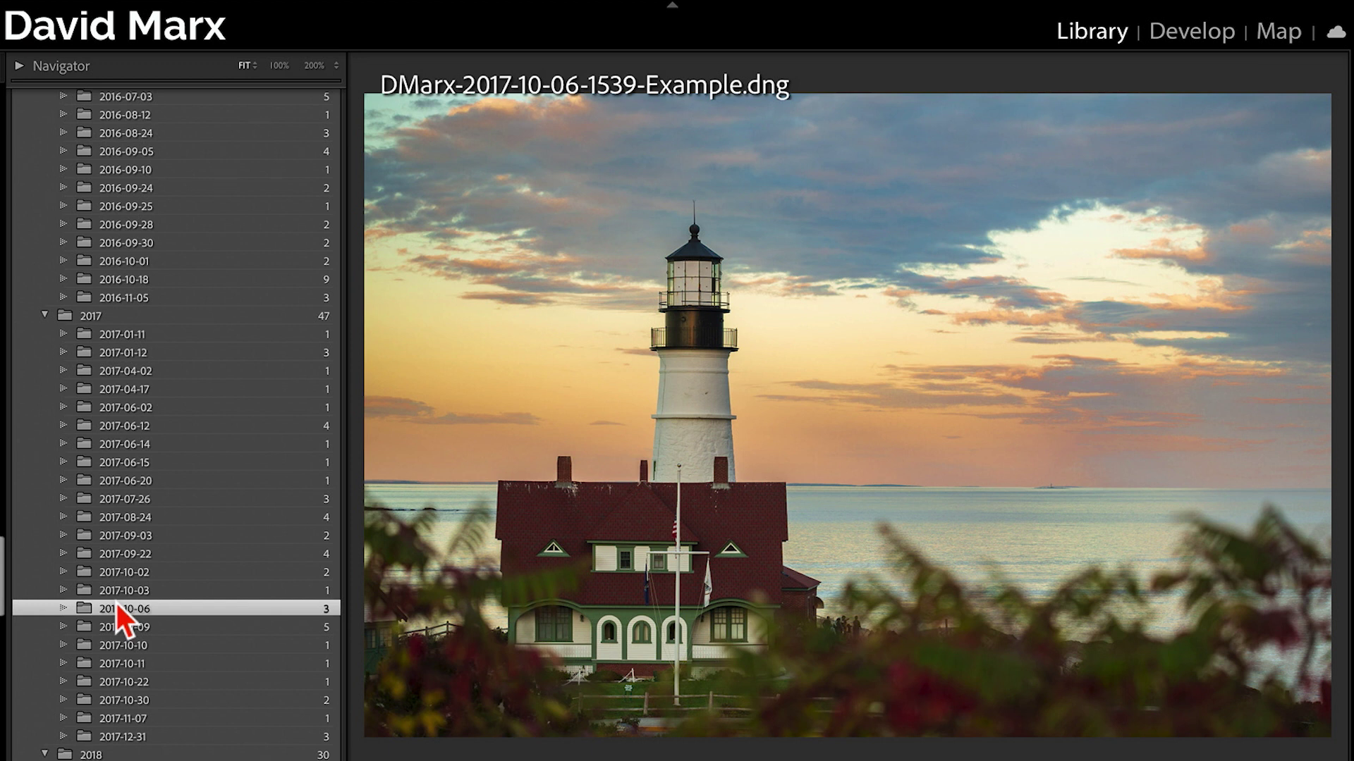
key(g)
scroll(193, 427, up, 20)
Filter folders by '07-' and select the 2022-07-04, 2016-07-04 and 2011-07-04 folders
alt+click(25, 199)
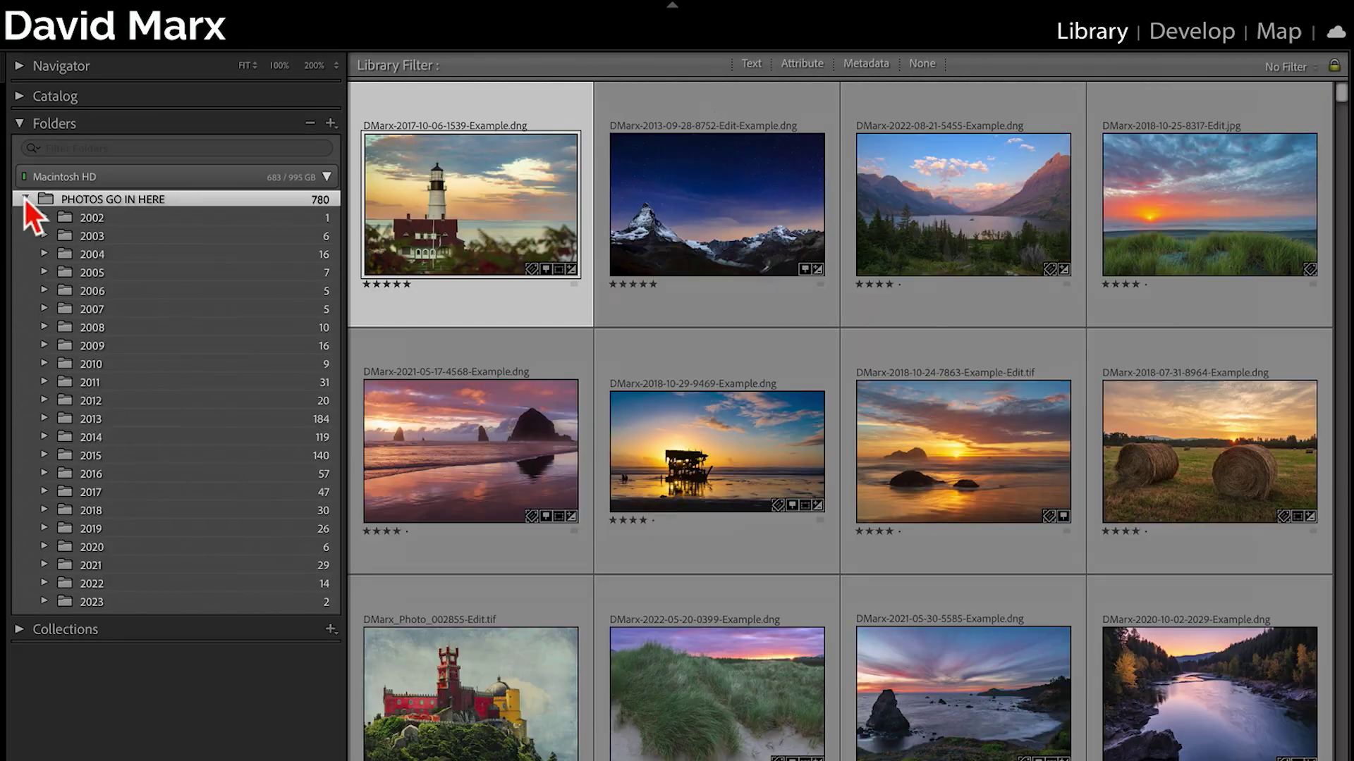
click(24, 126)
click(54, 126)
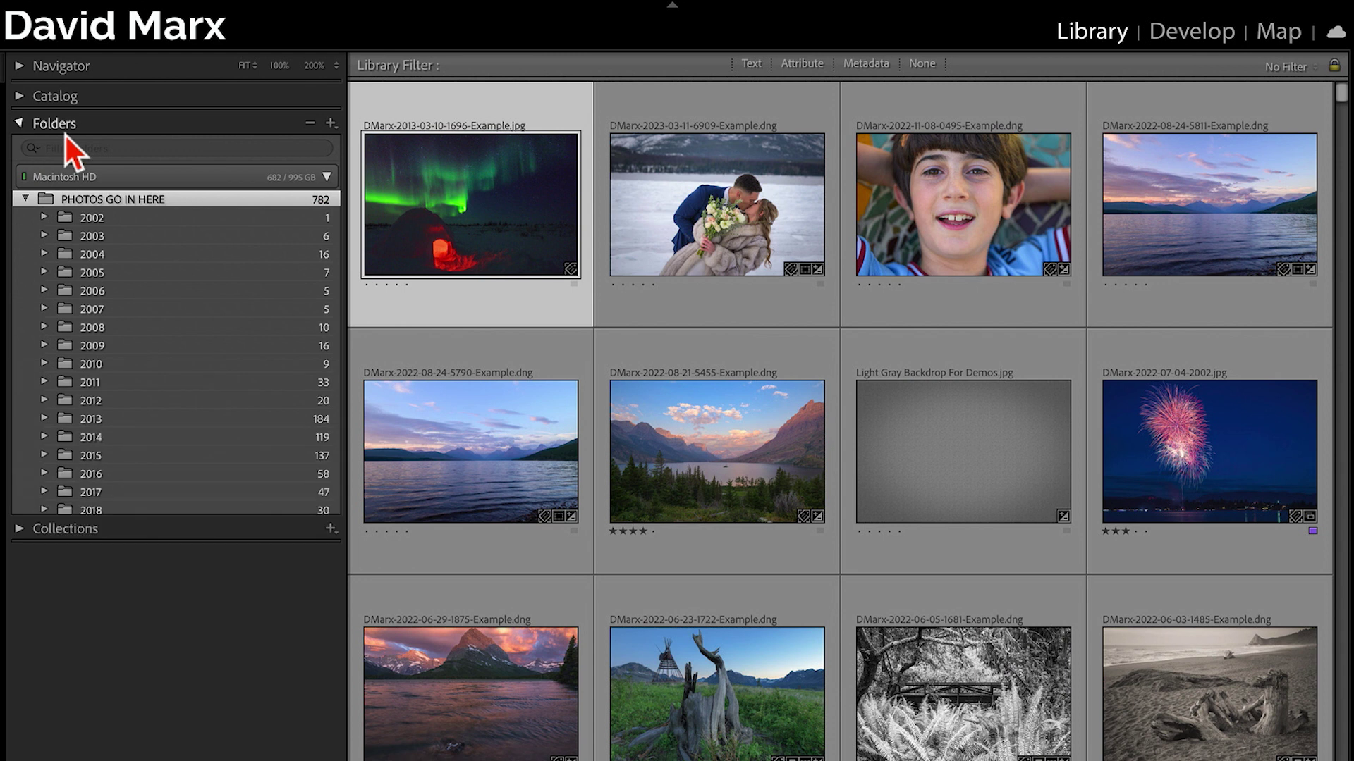
click(102, 147)
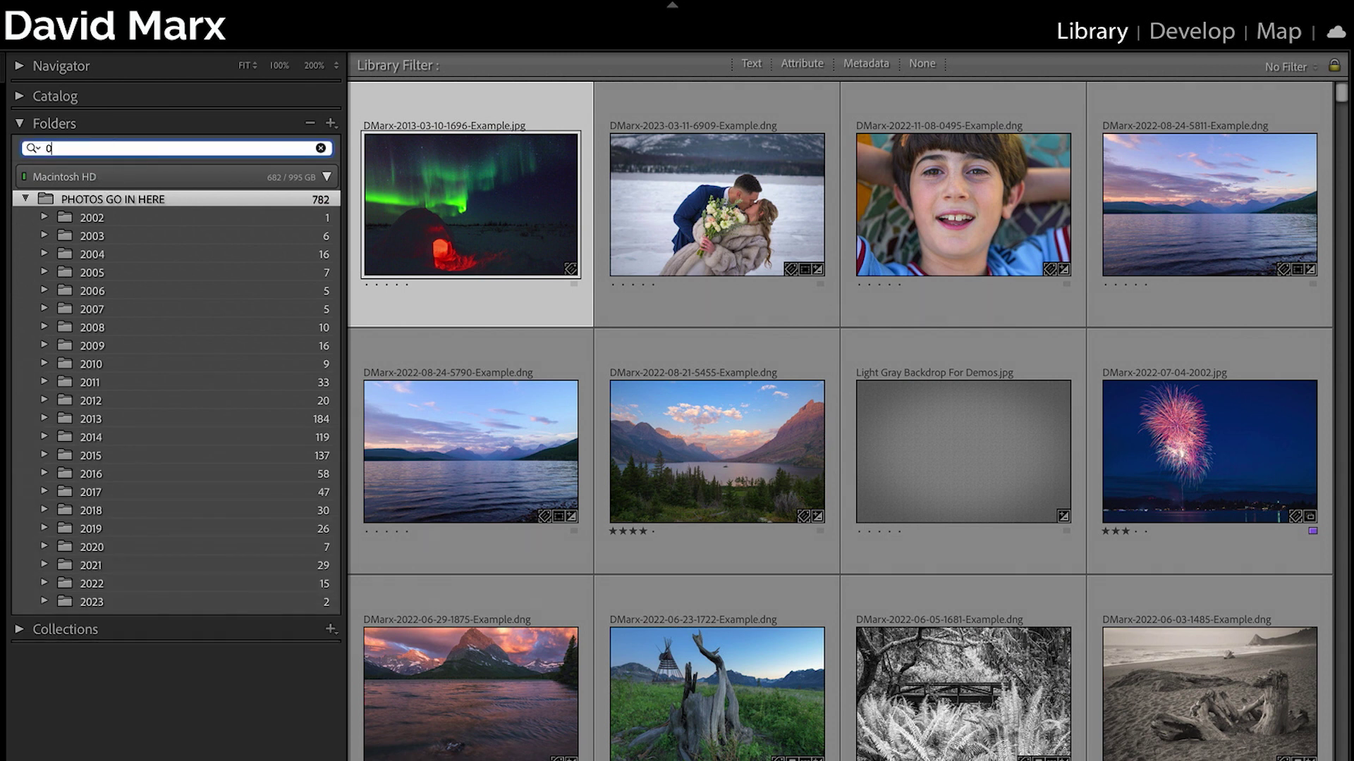
text(07-04)
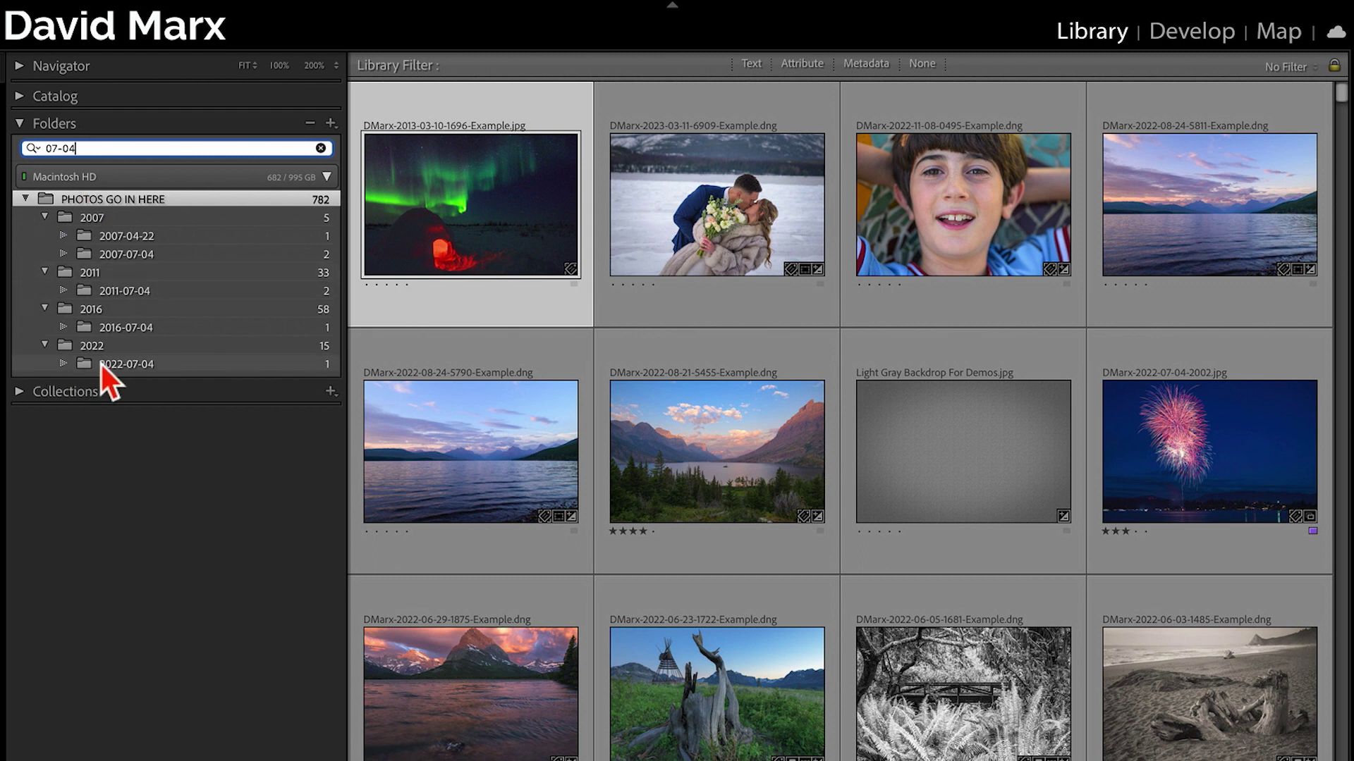
click(124, 365)
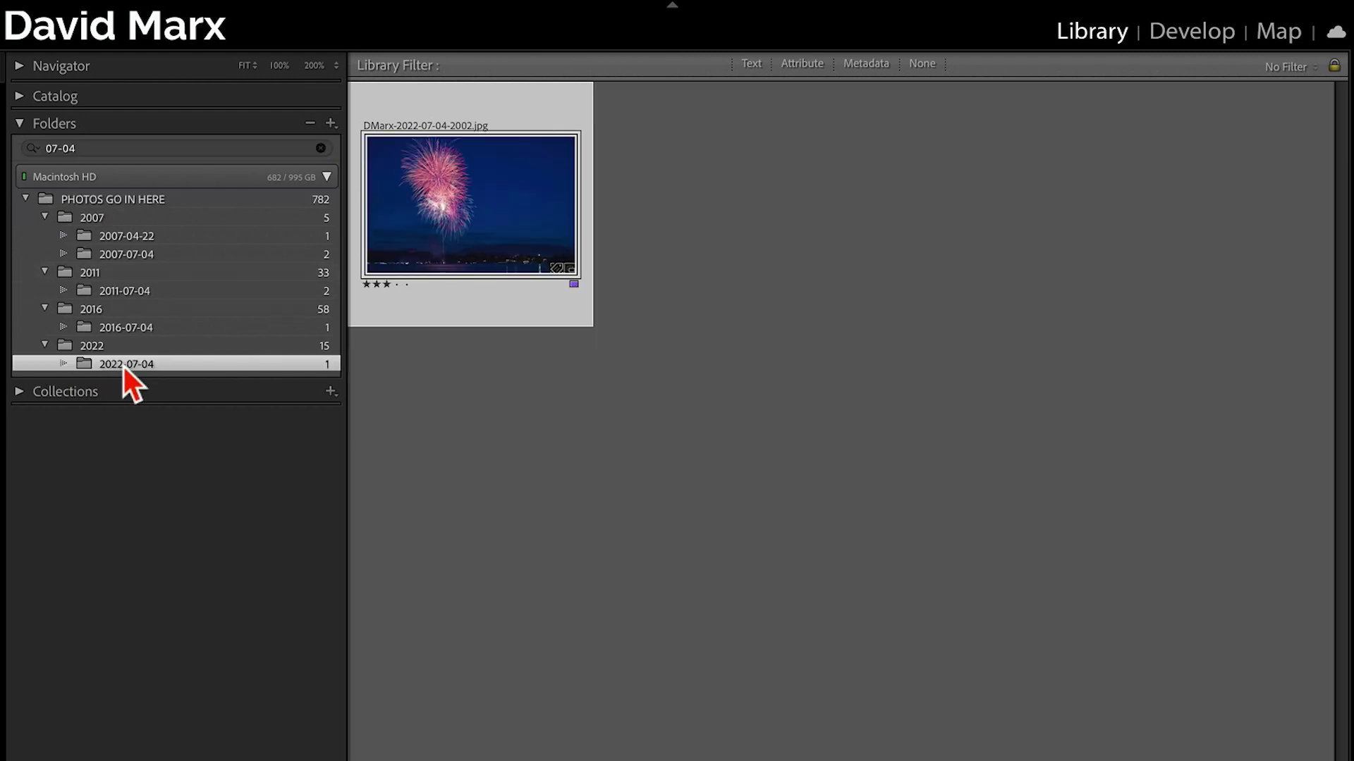
super+click(149, 335)
super+click(156, 291)
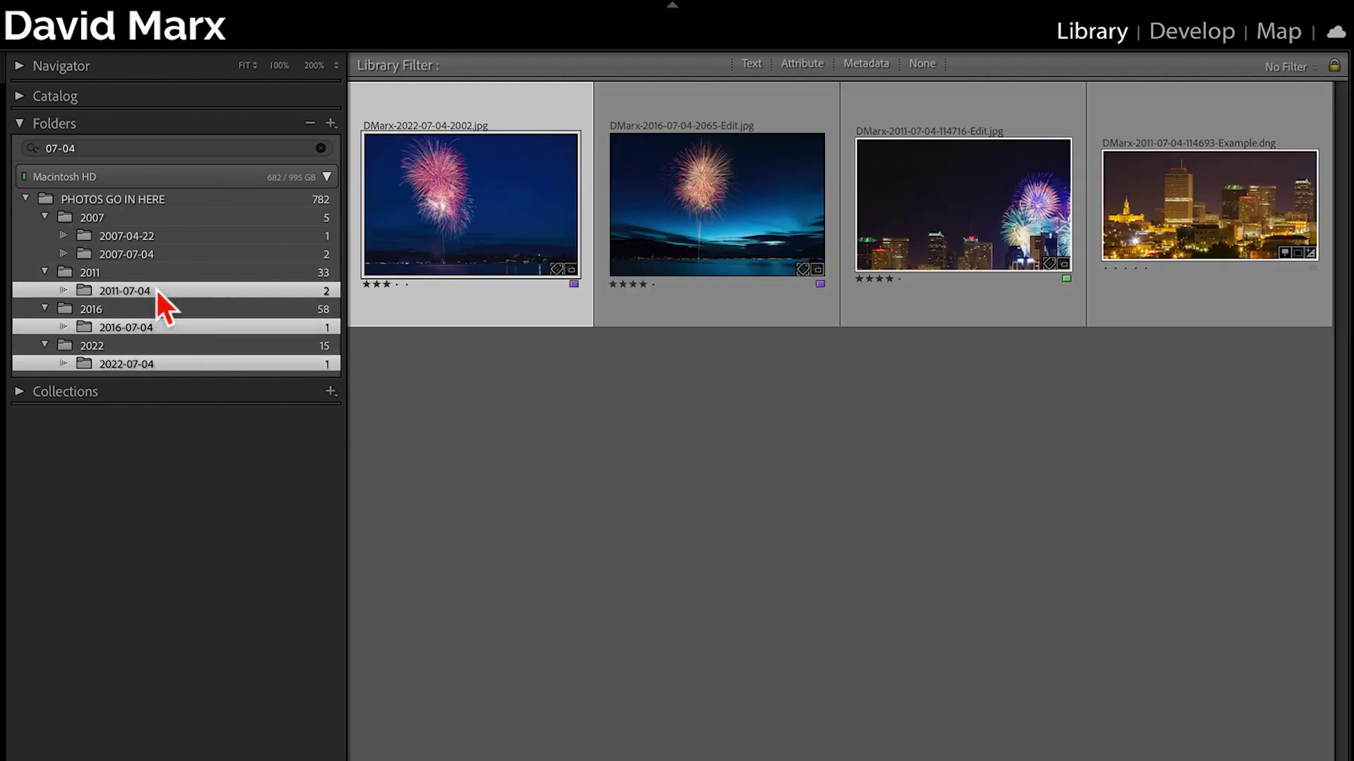
Filter folders by '12-' and view the 2020-12-25 Christmas tree photo full size
click(318, 148)
text(12)
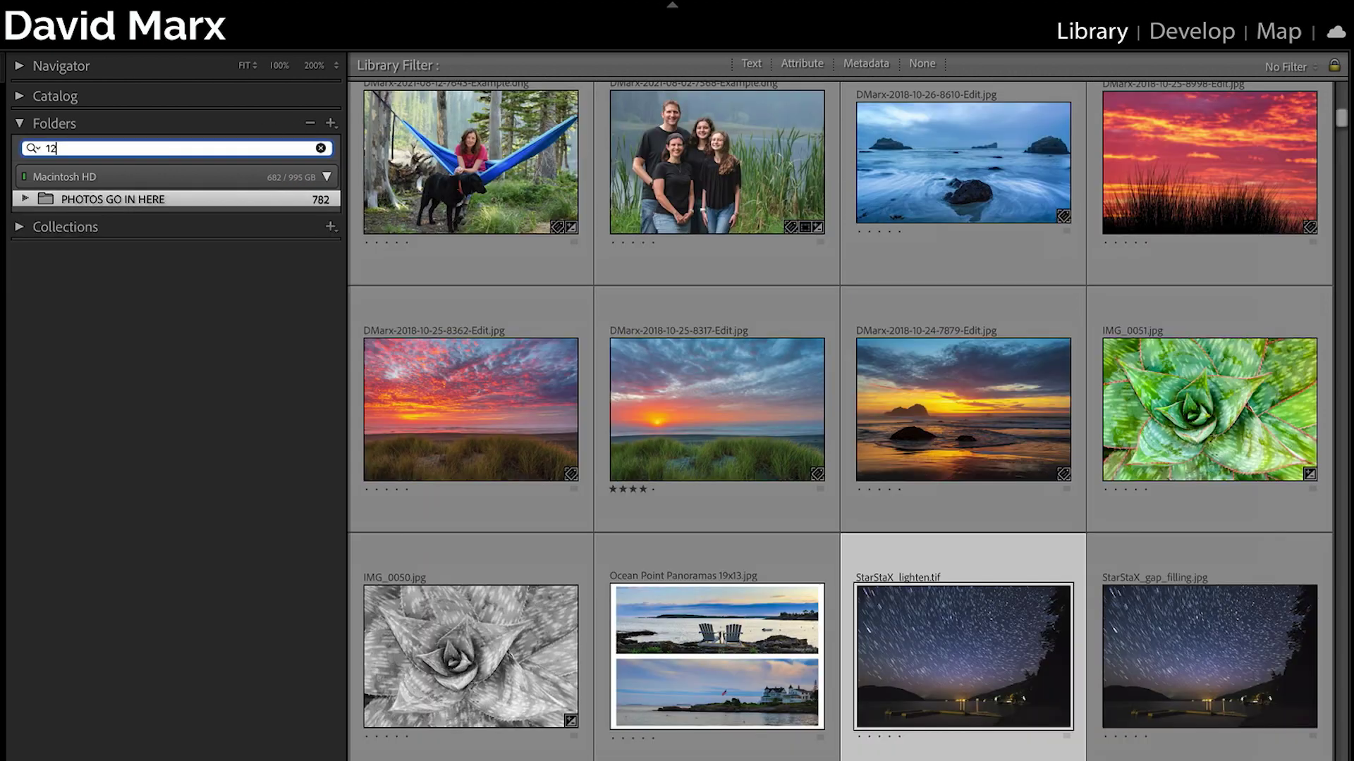
text(-25)
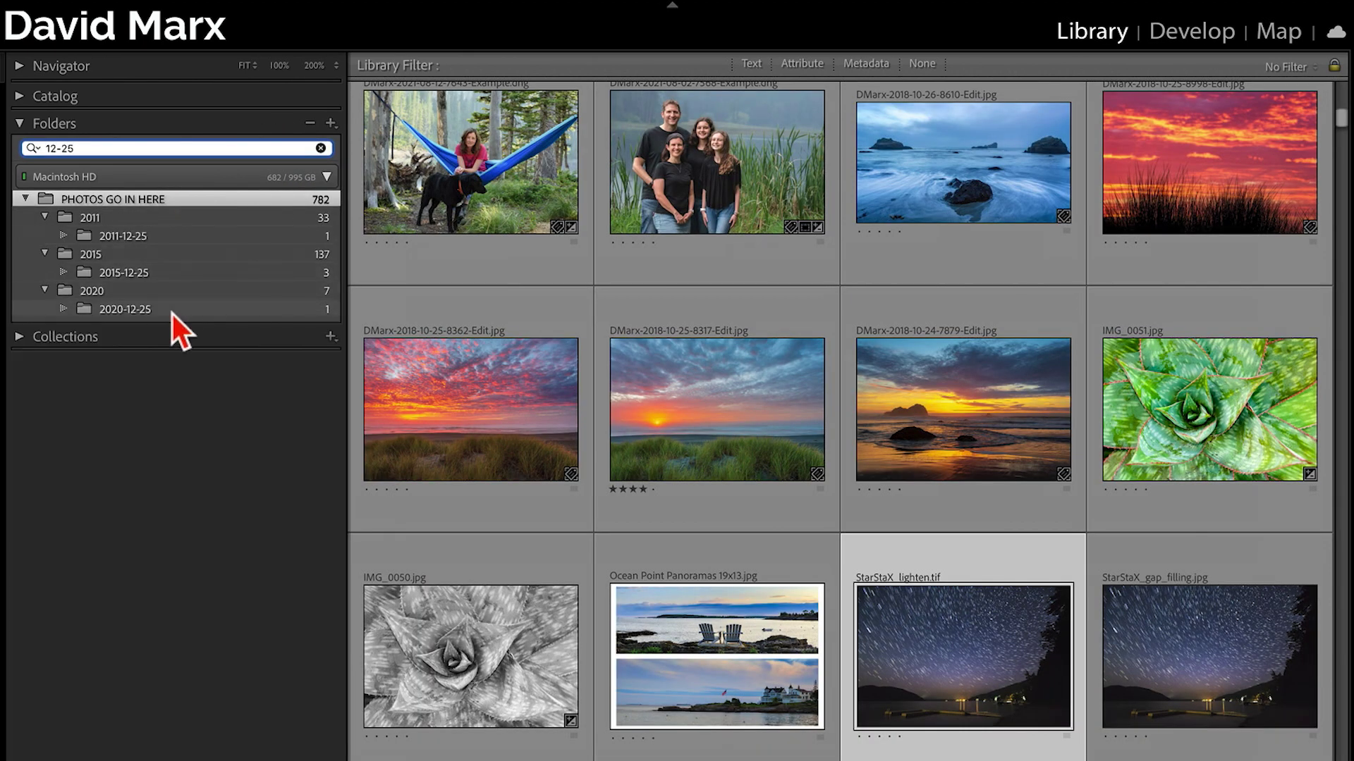
click(172, 315)
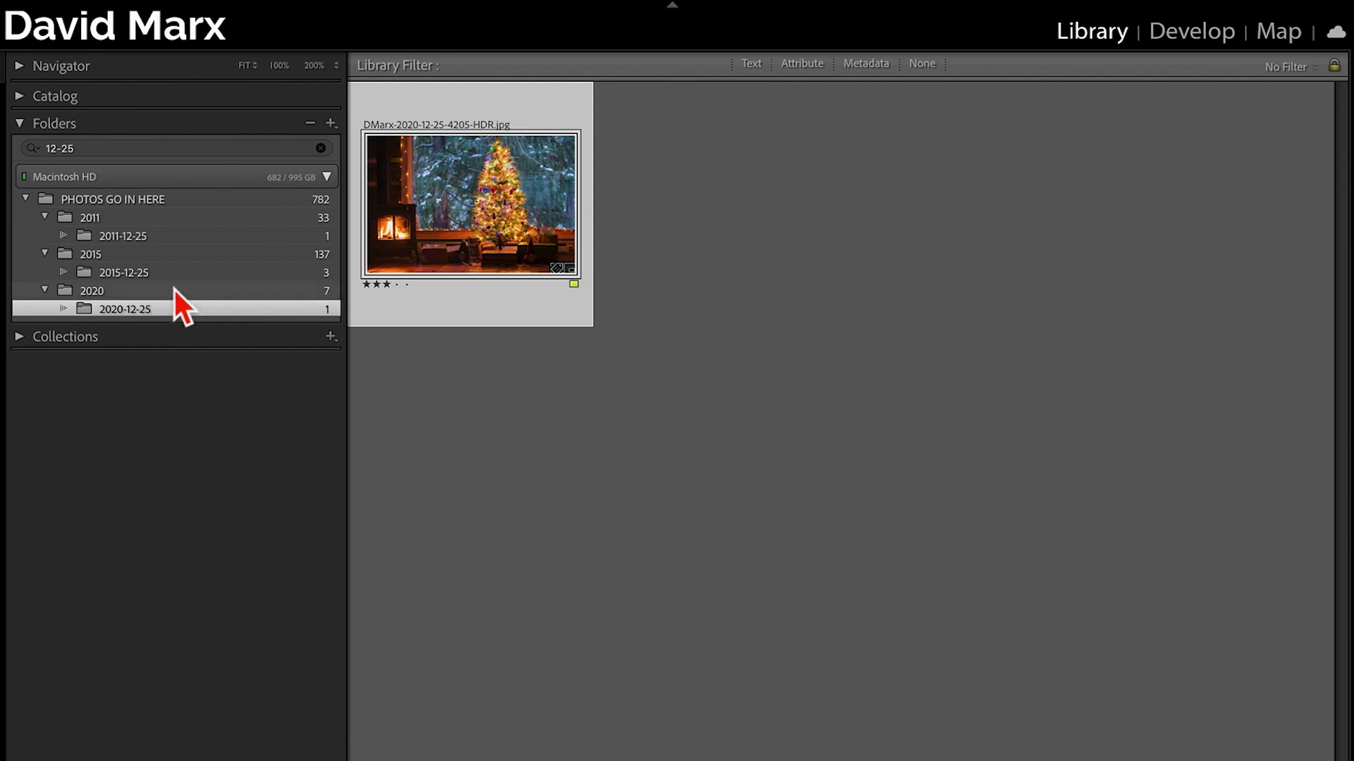
key(e)
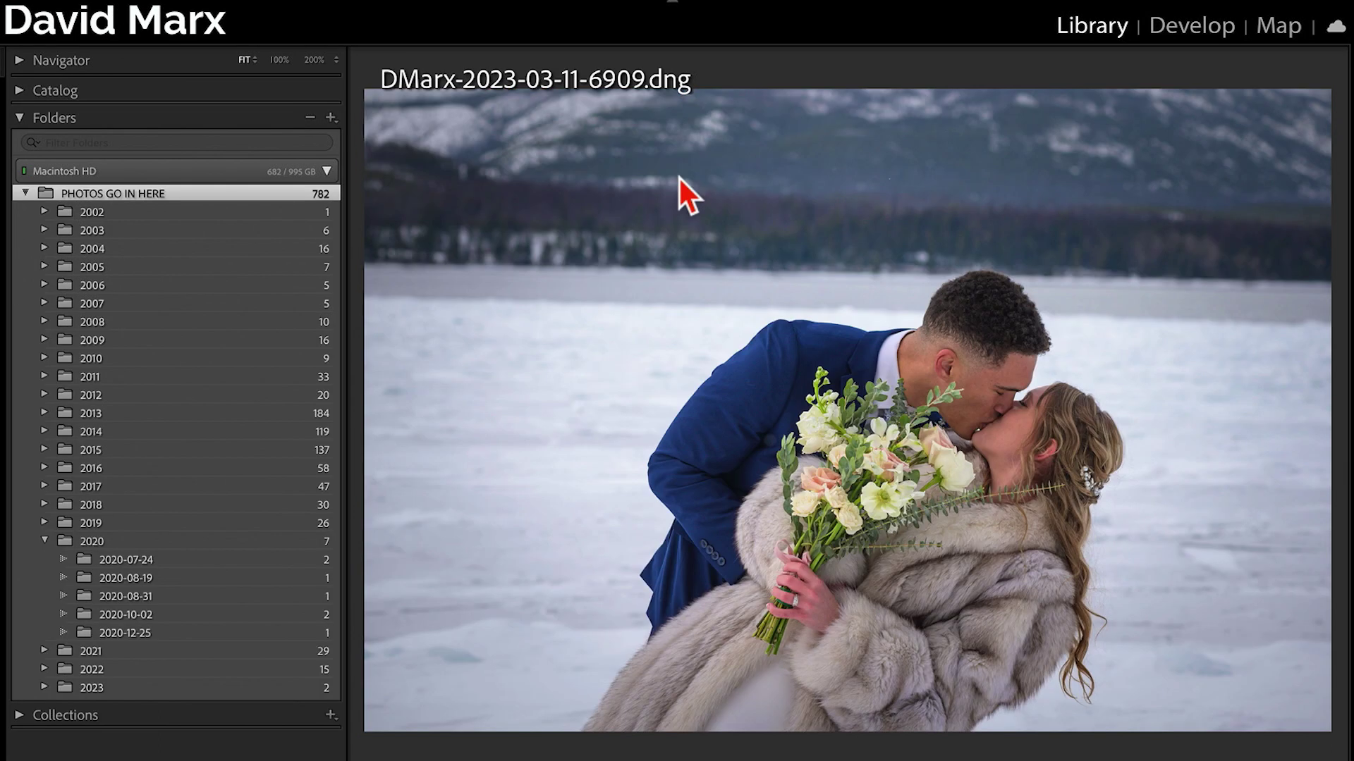
Use Show Folder in Library on the wedding photo to jump to its 2023-03-11 folder
right_click(1080, 181)
click(1113, 248)
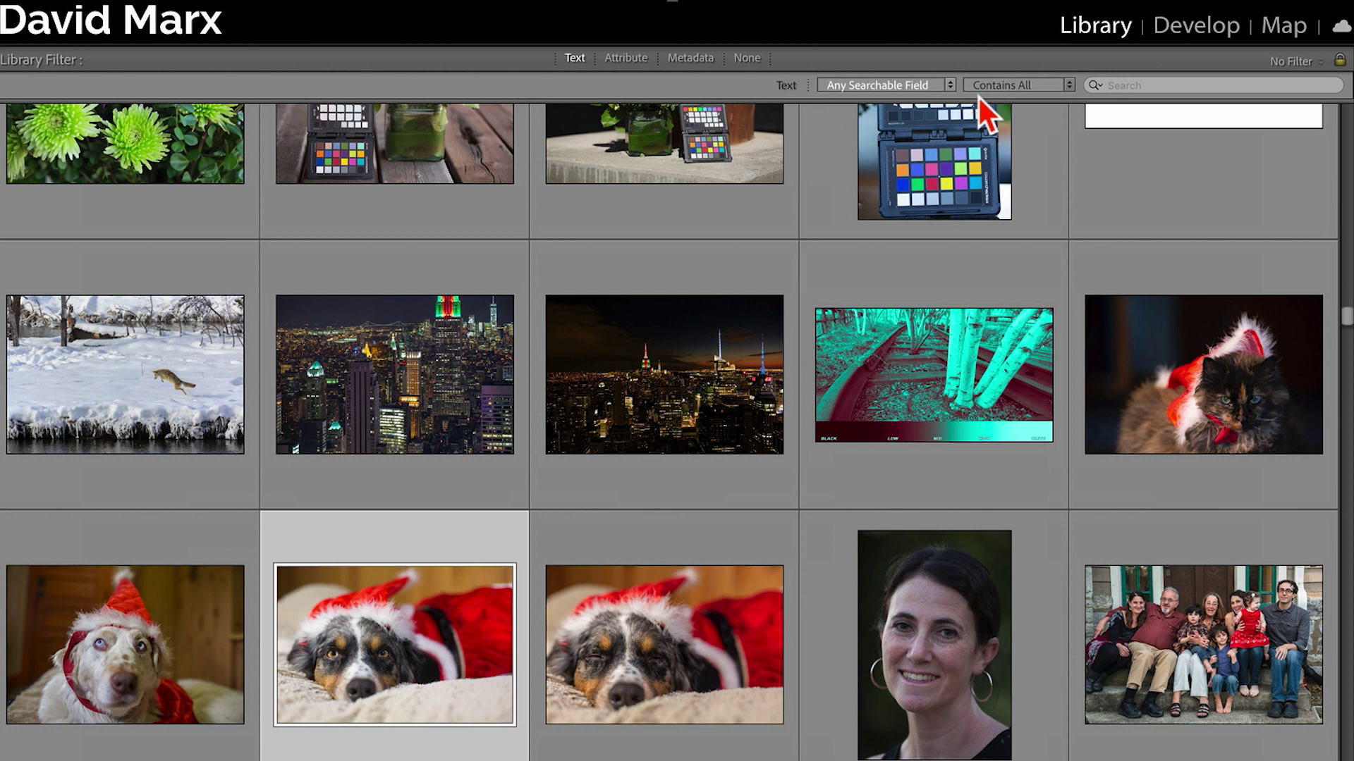
Replace a Bella text search with 'Landscape' and keep only photos rated four stars or higher
click(1140, 84)
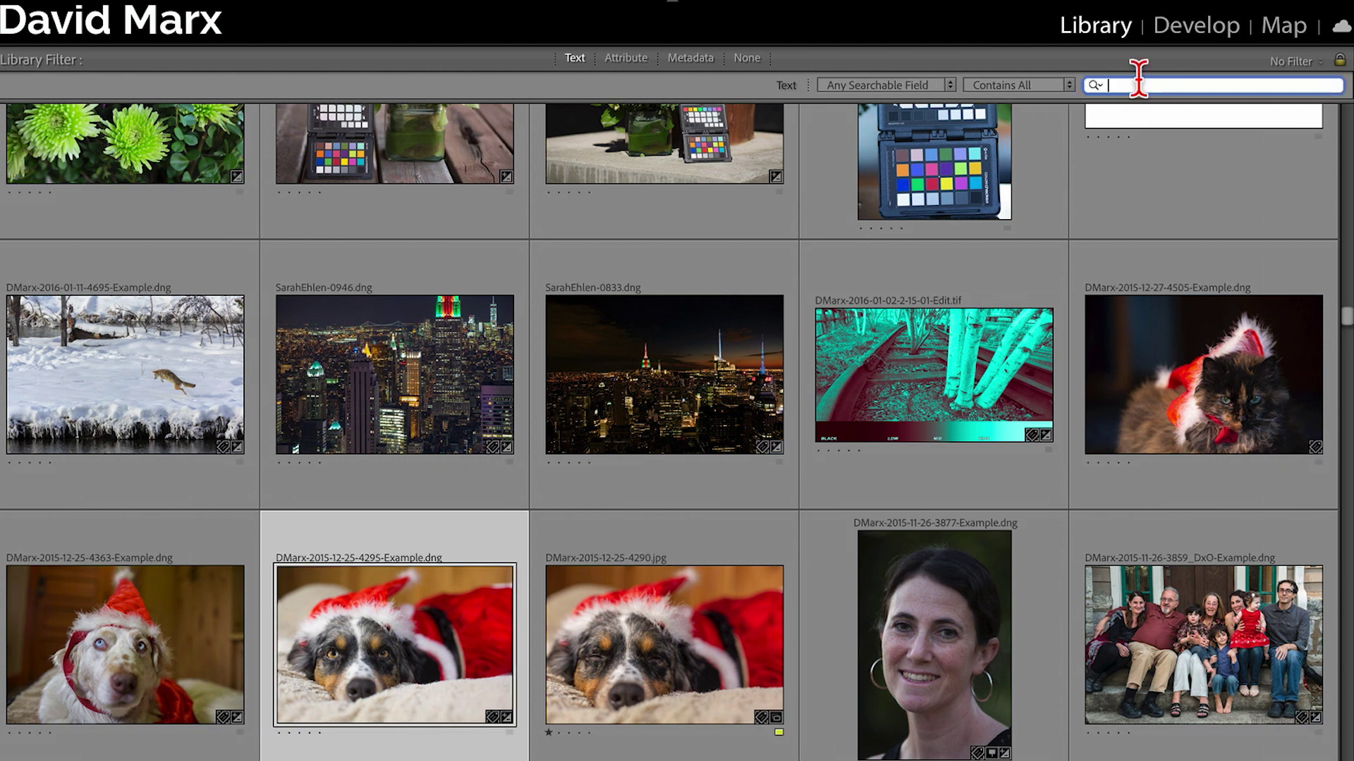
text(Bellad)
key(BackSpace)
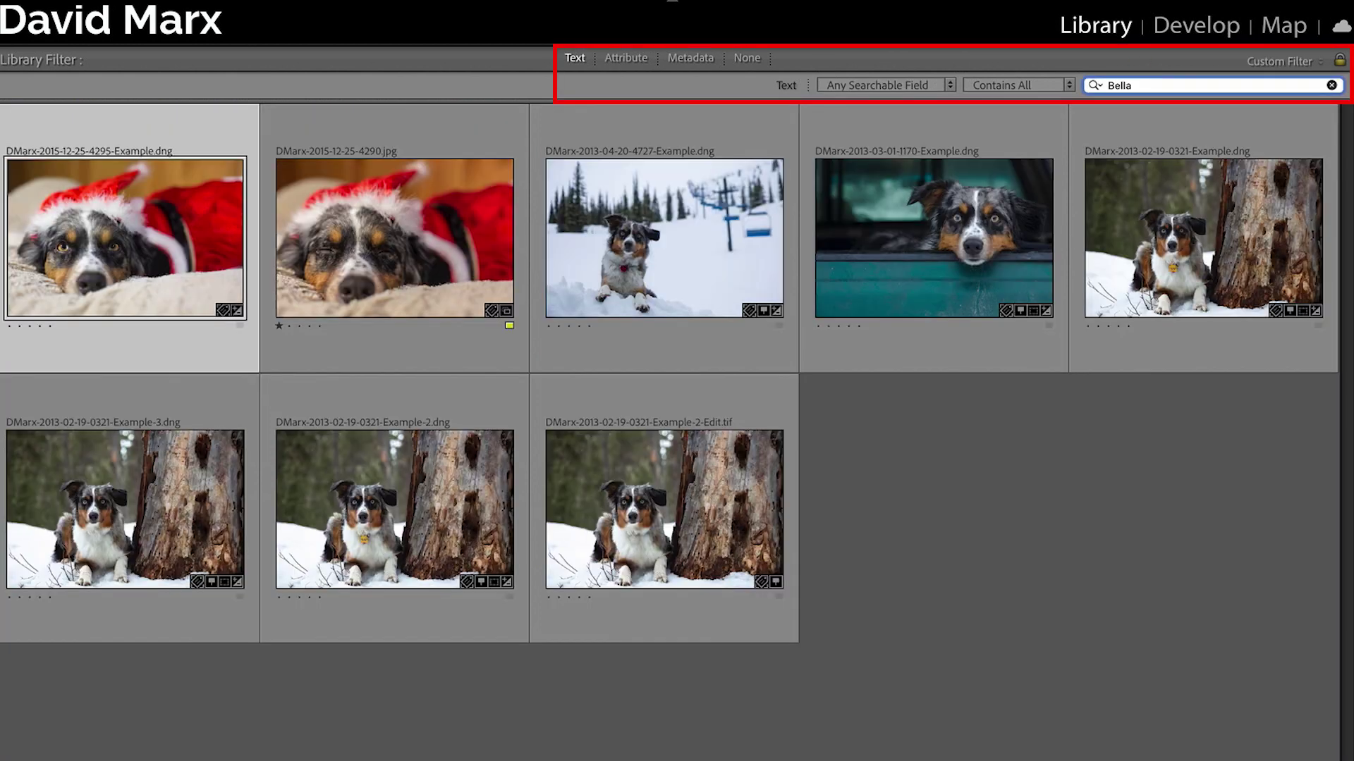
click(983, 455)
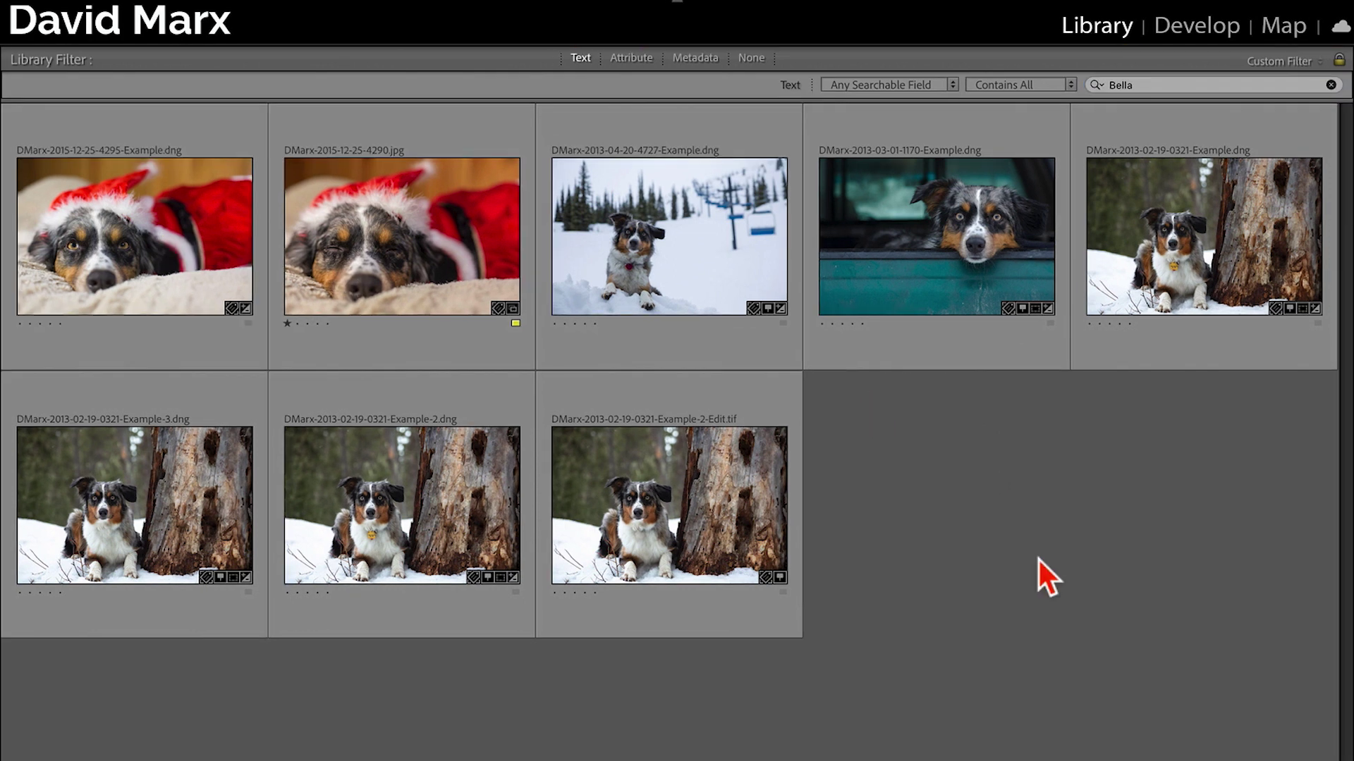
click(1331, 85)
text(Landscape)
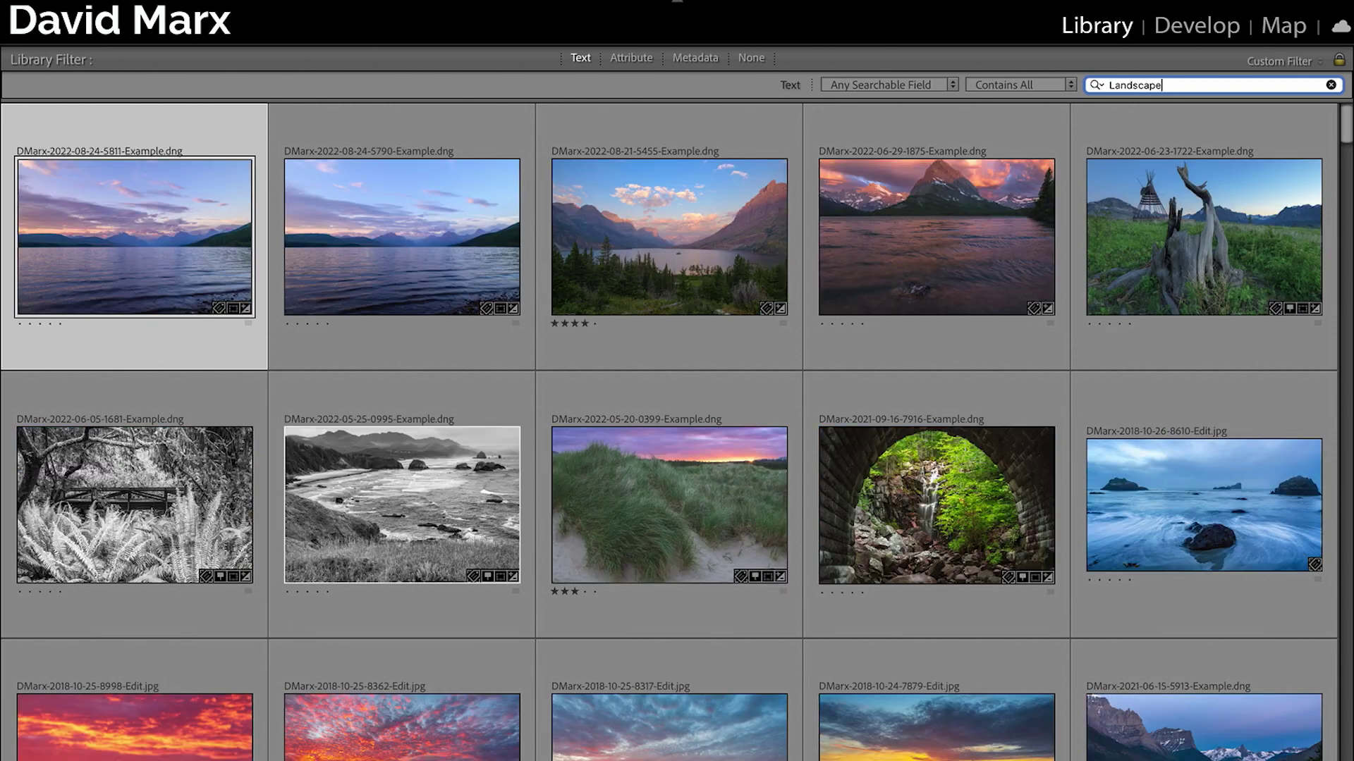
click(636, 57)
click(1053, 112)
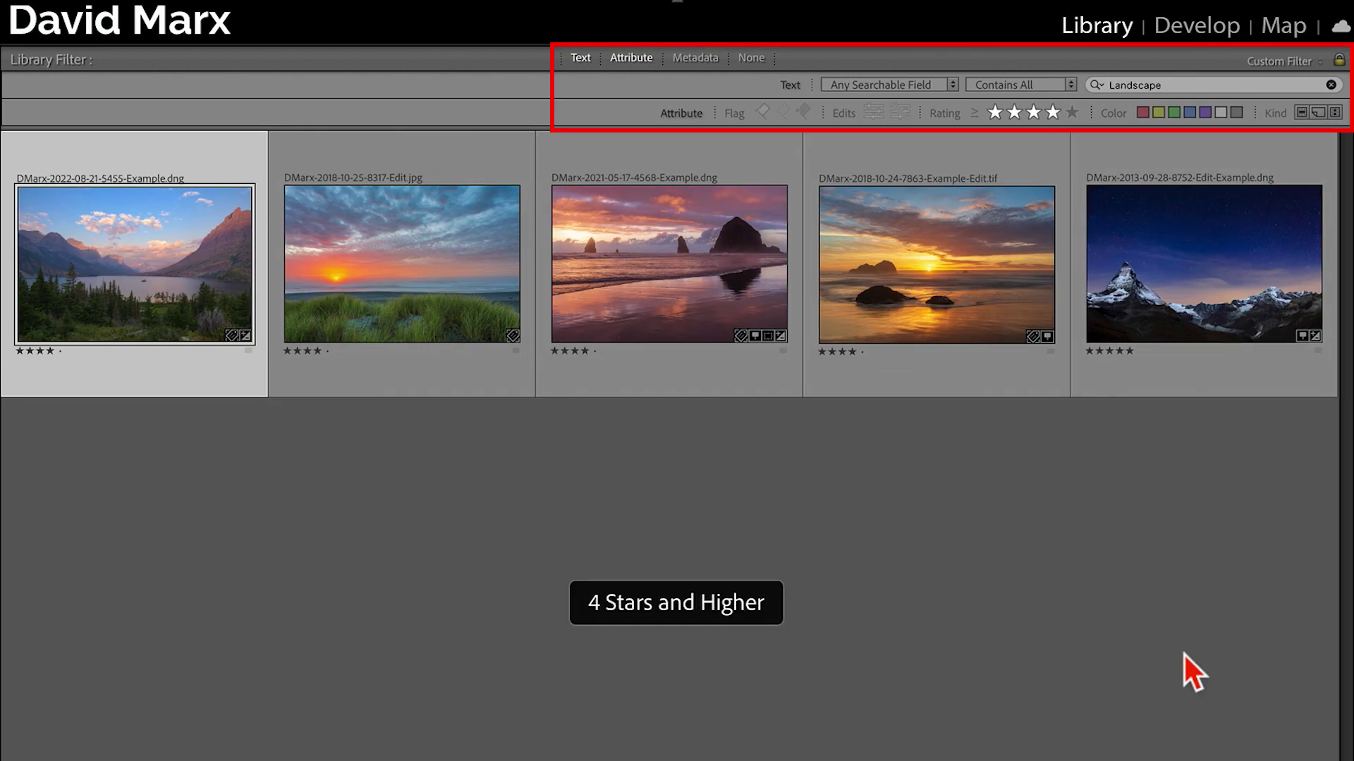
Show Location metadata columns and limit the photos to United States, Oregon
click(711, 70)
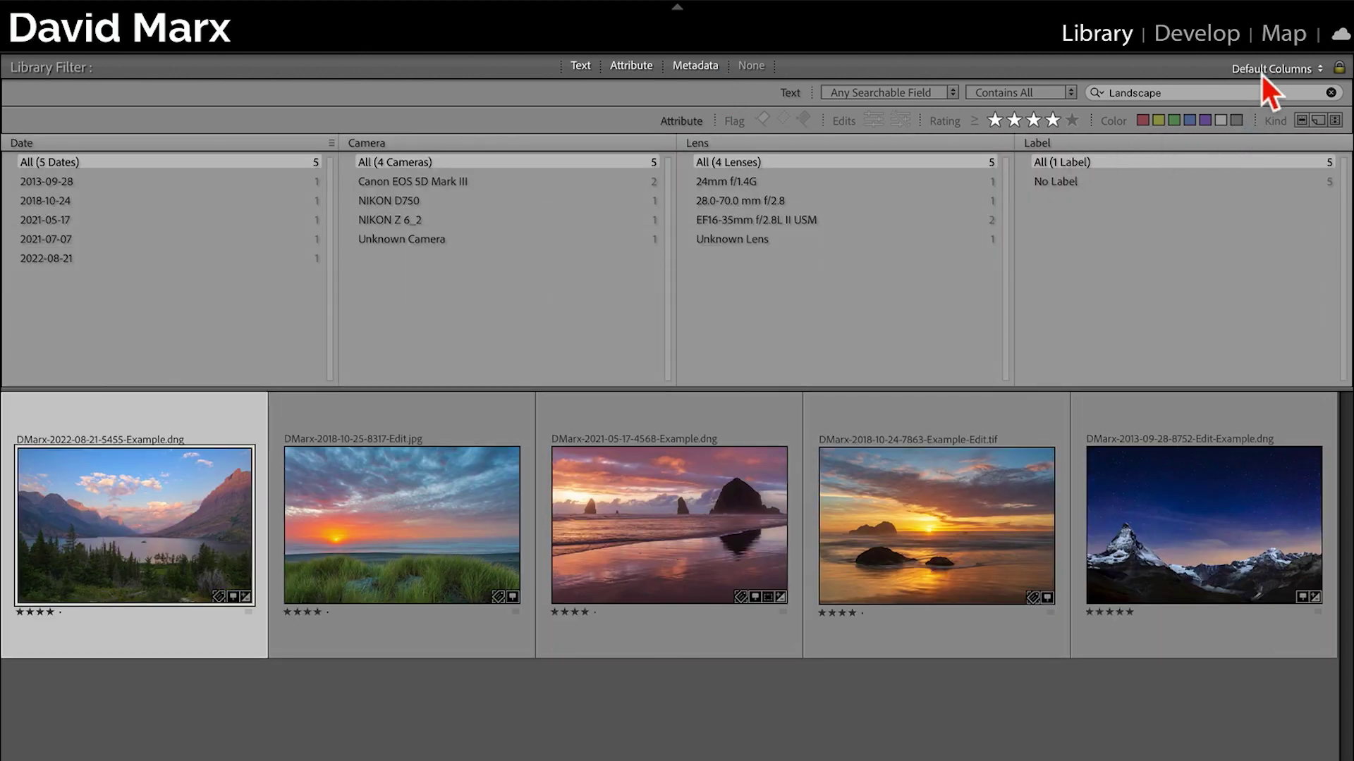
click(1266, 70)
click(1245, 157)
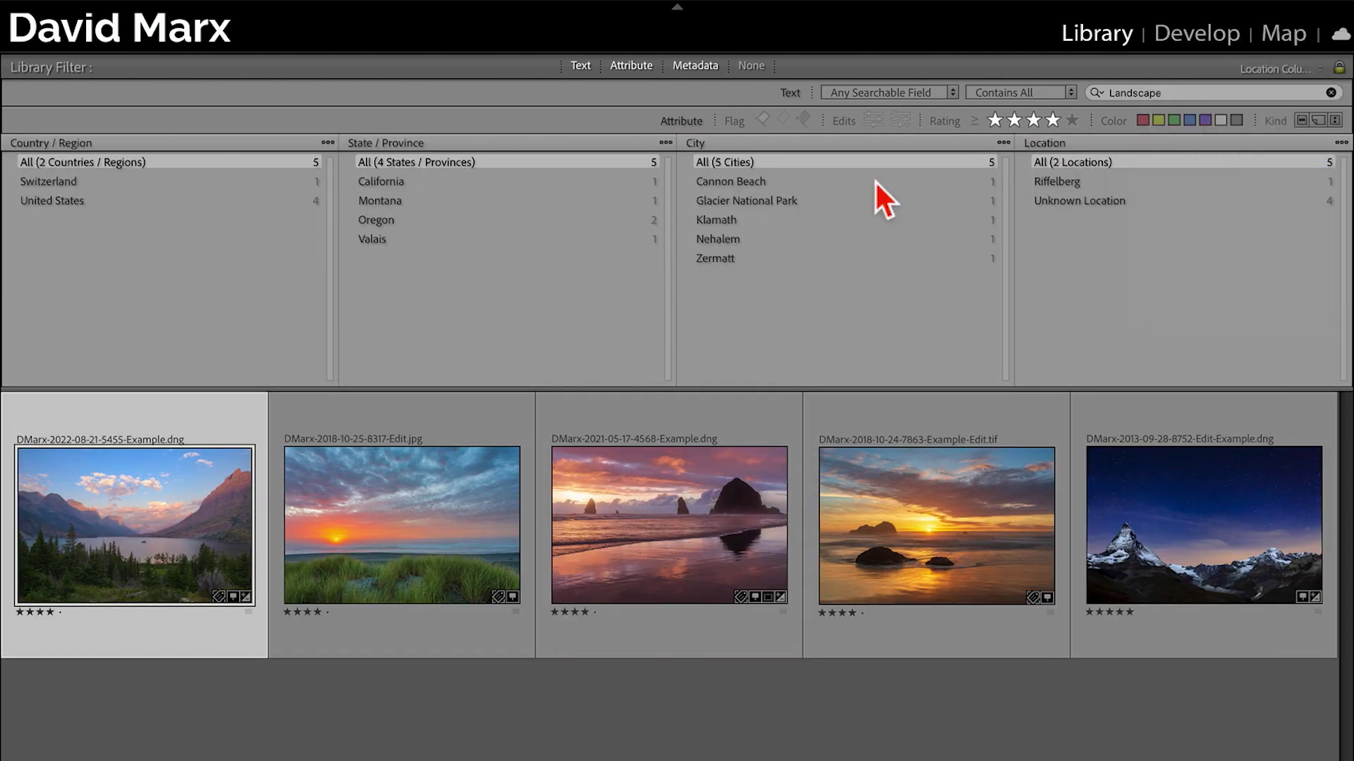
click(161, 200)
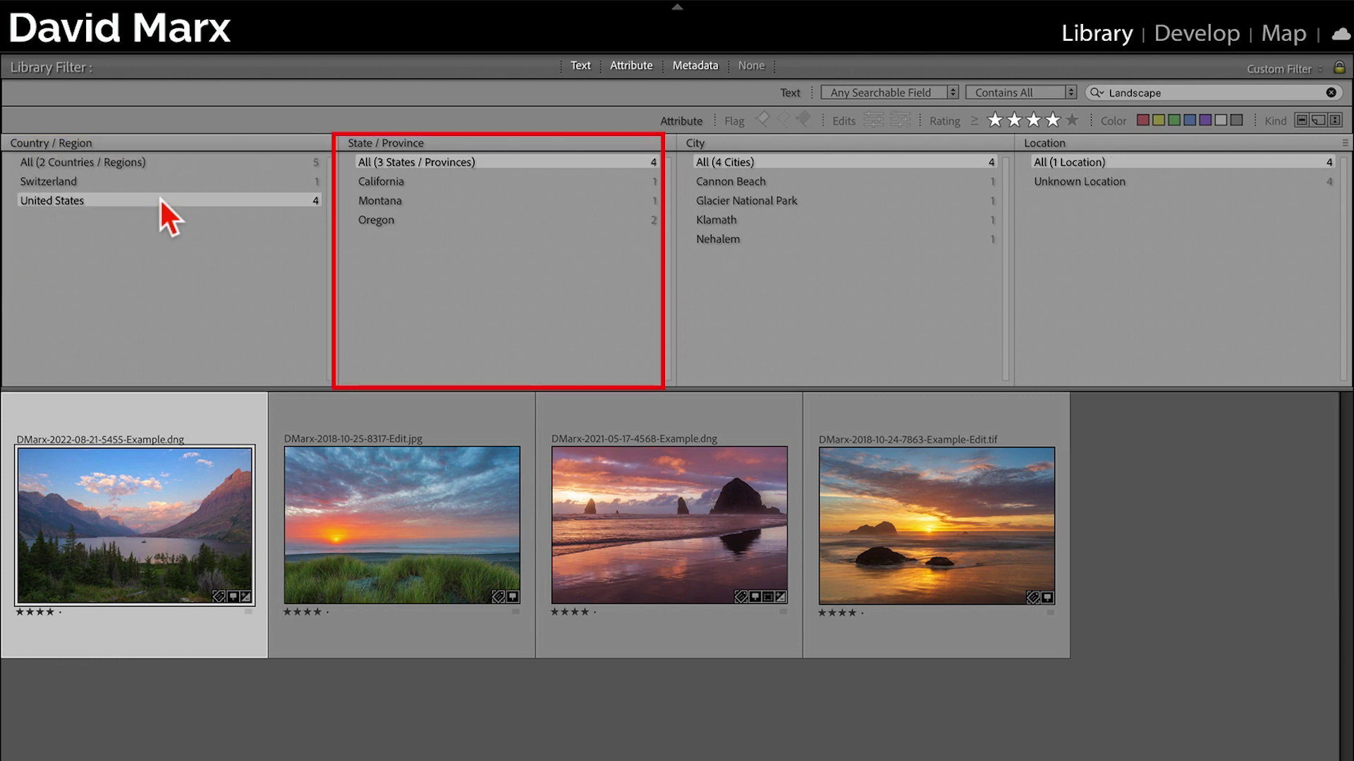
click(378, 214)
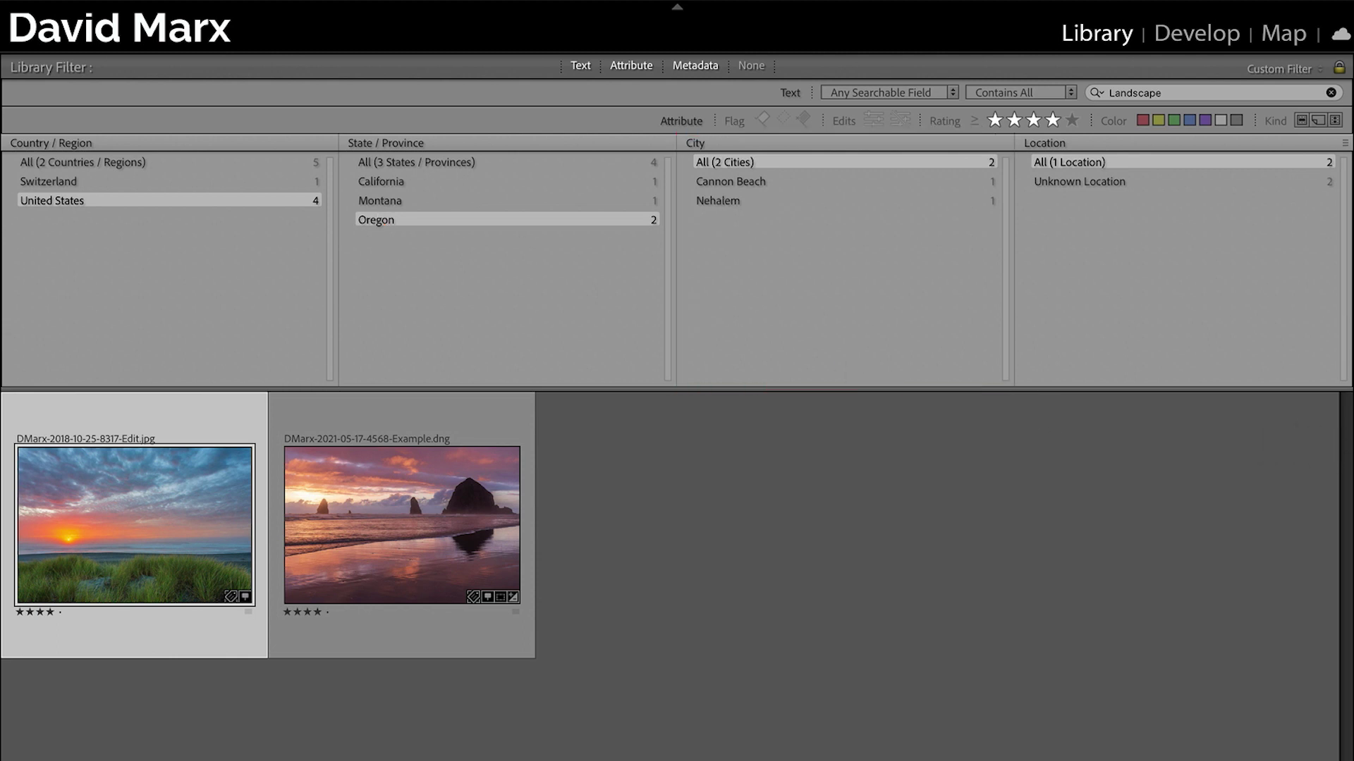
Tag the lighthouse coast photo with the existing Landscape and Travel keywords
key(F8)
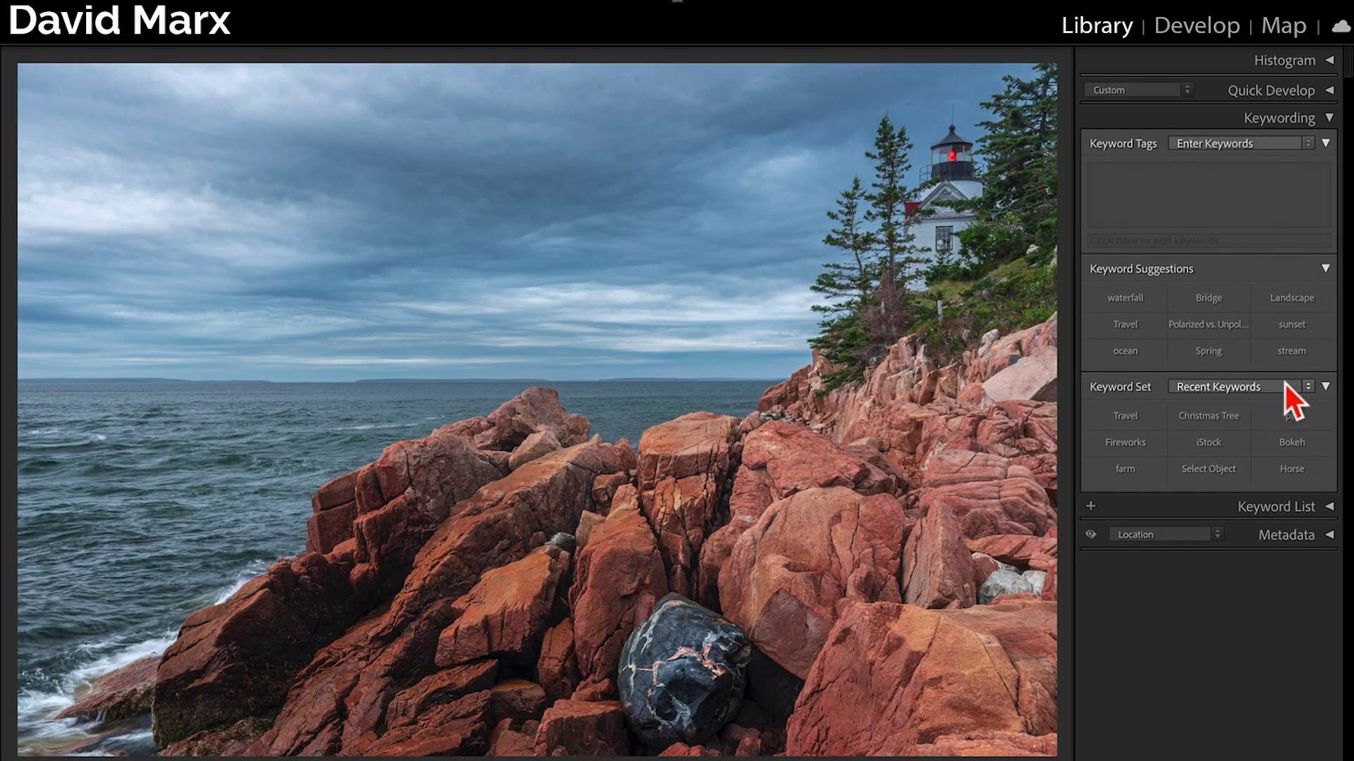
click(1305, 306)
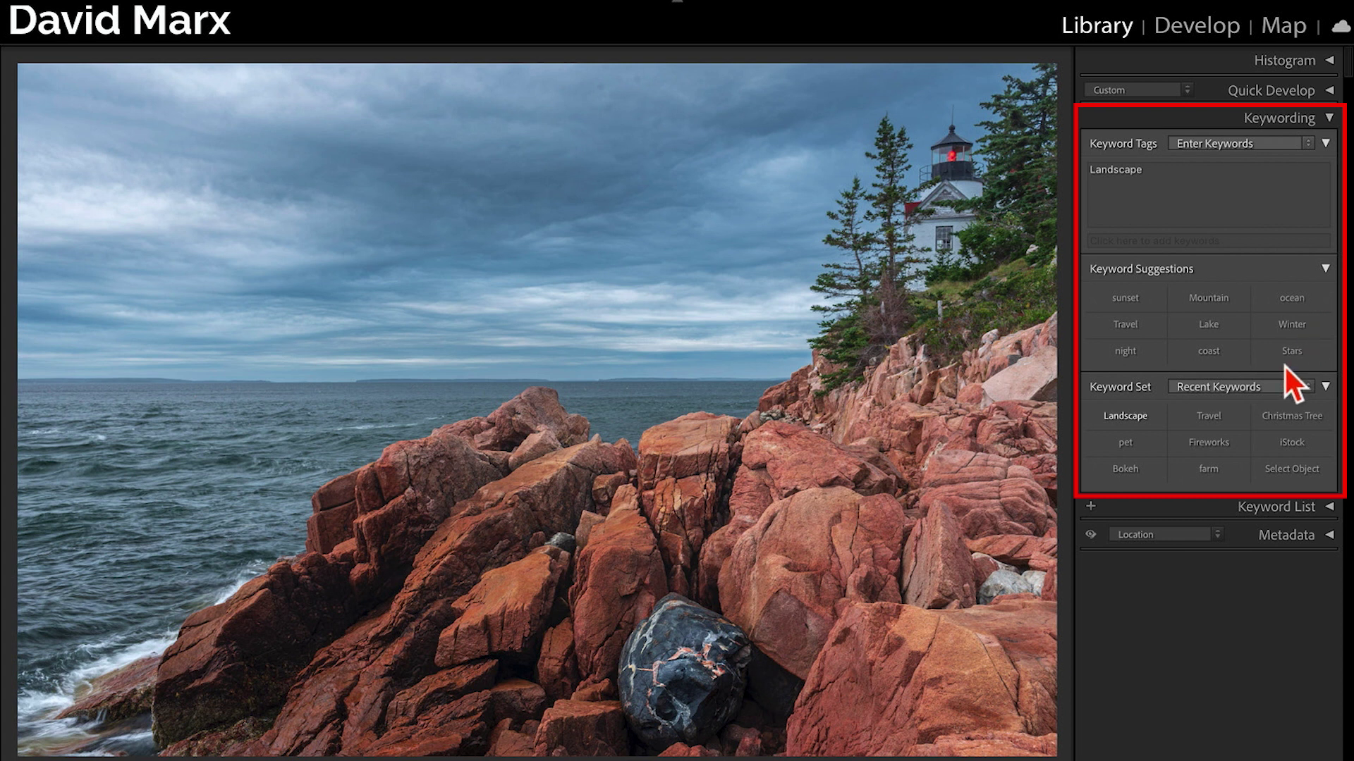
click(1210, 416)
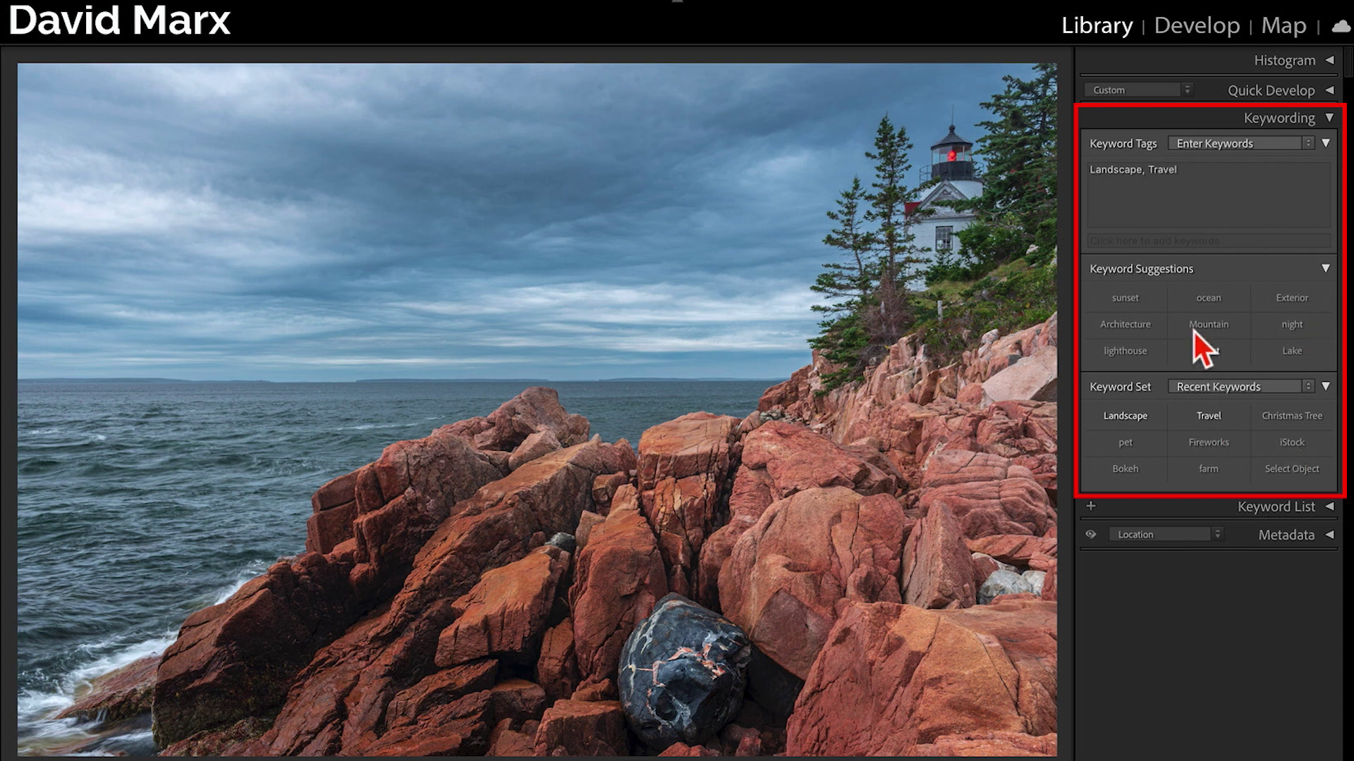
Add the keywords ocean, lighthouse, coast, shore and Dawn to the photo
click(1188, 241)
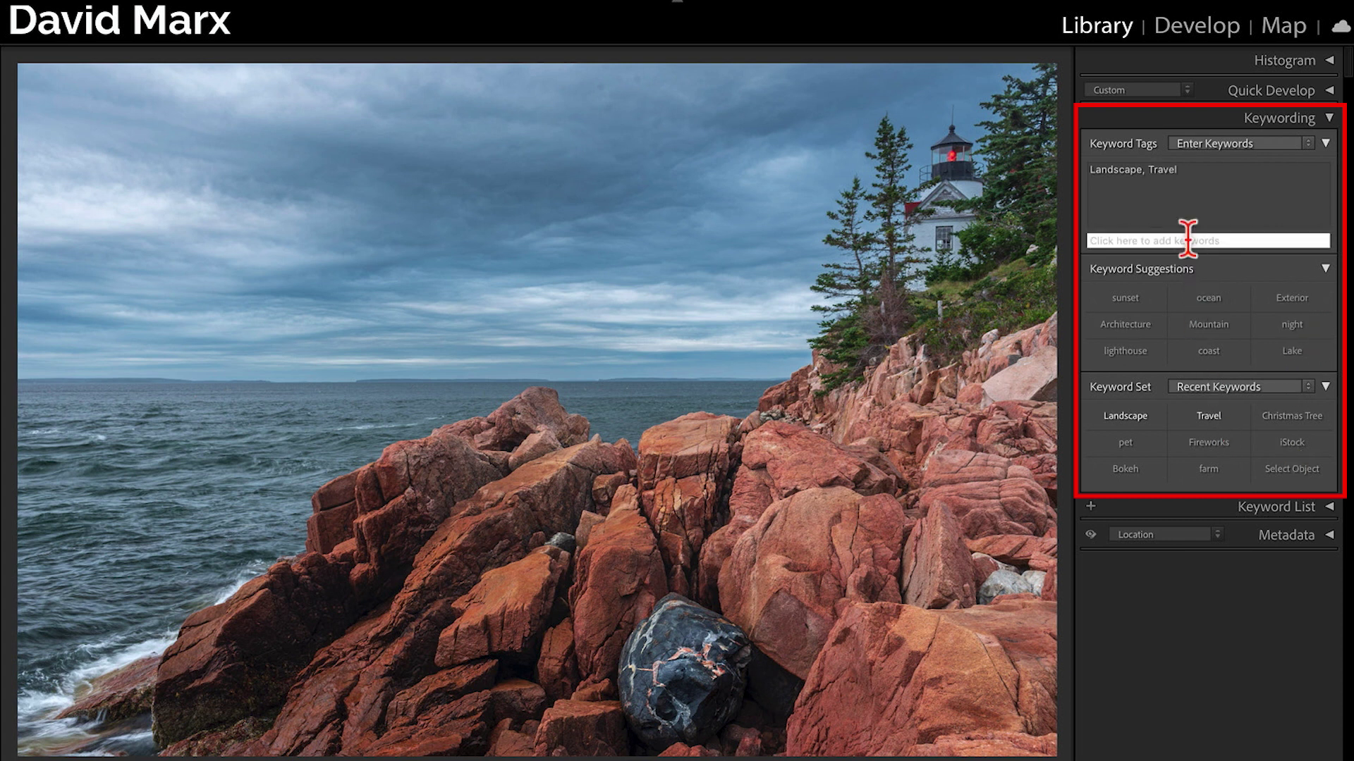
text(Ocean)
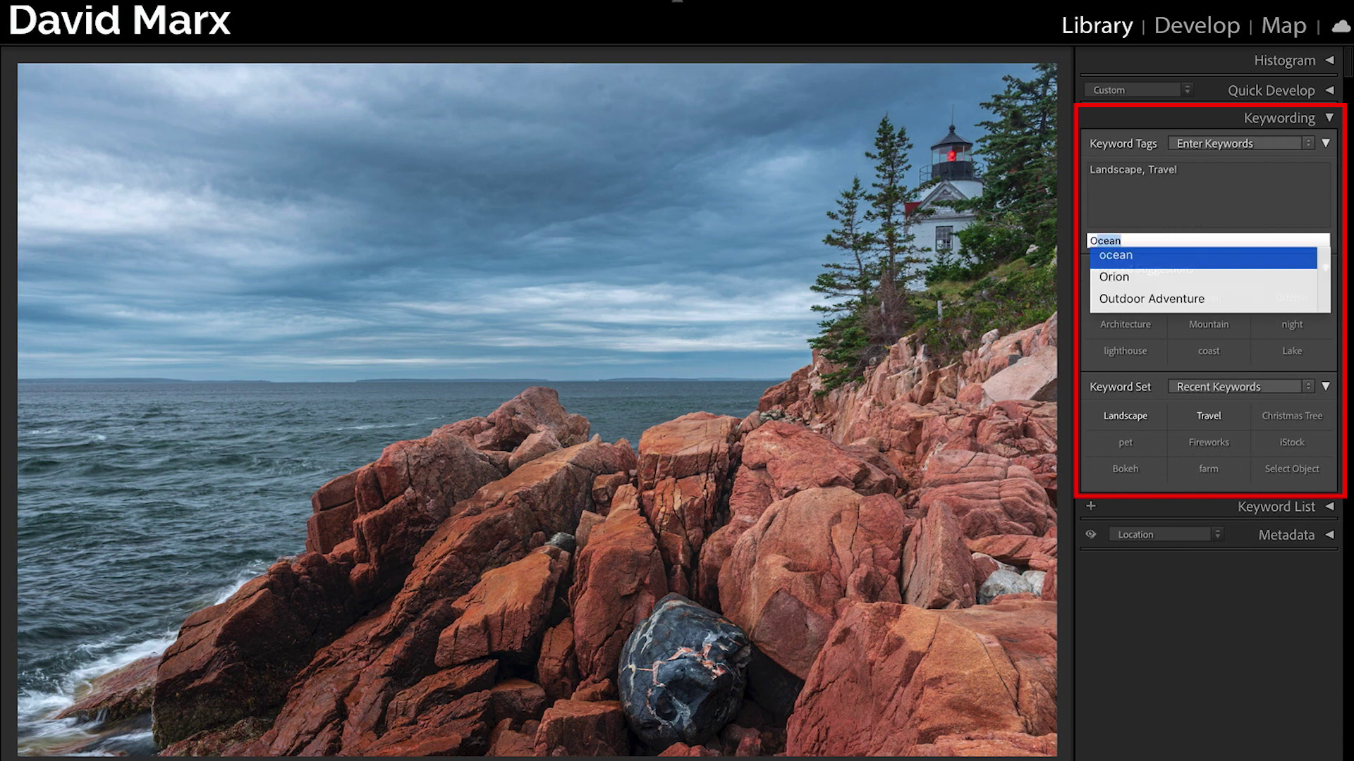
key(Return)
key(Return)
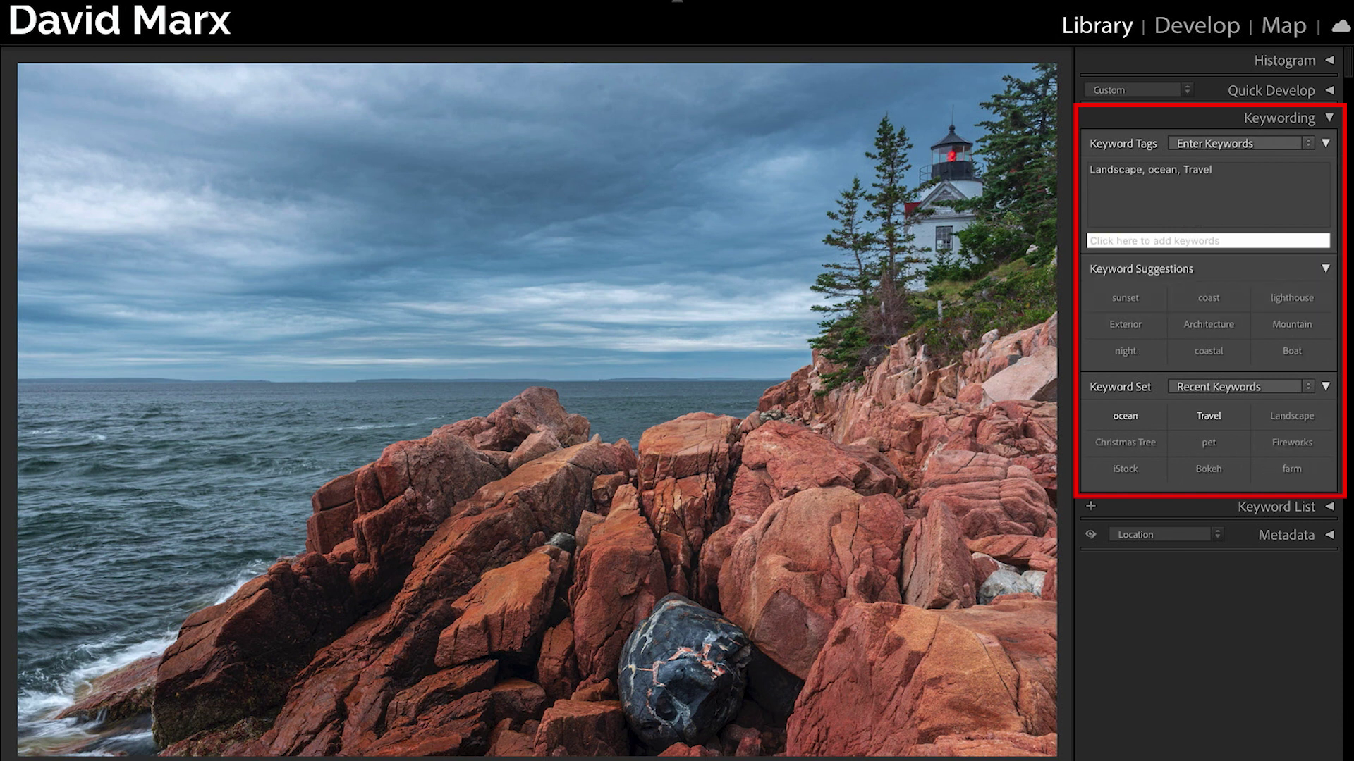
text(Lighthouse)
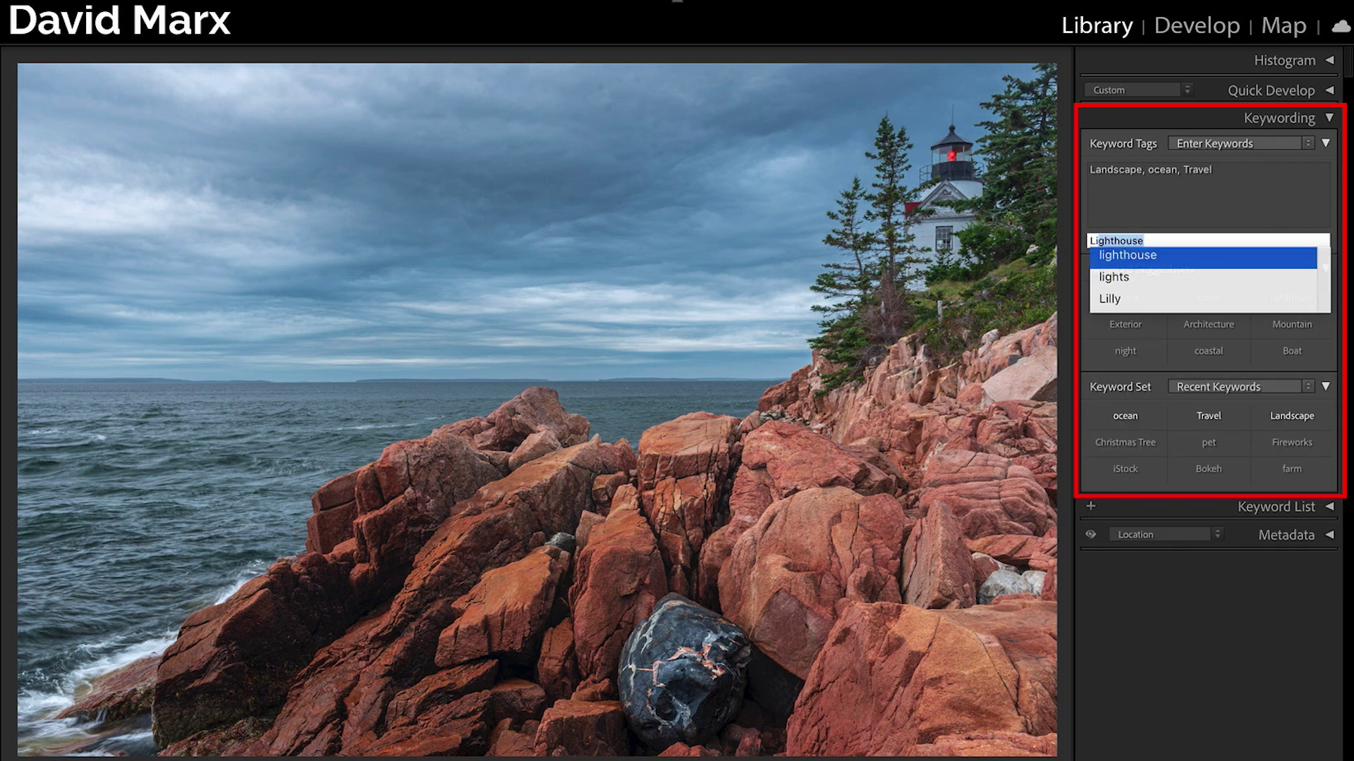
key(Return)
key(Return)
text(Co)
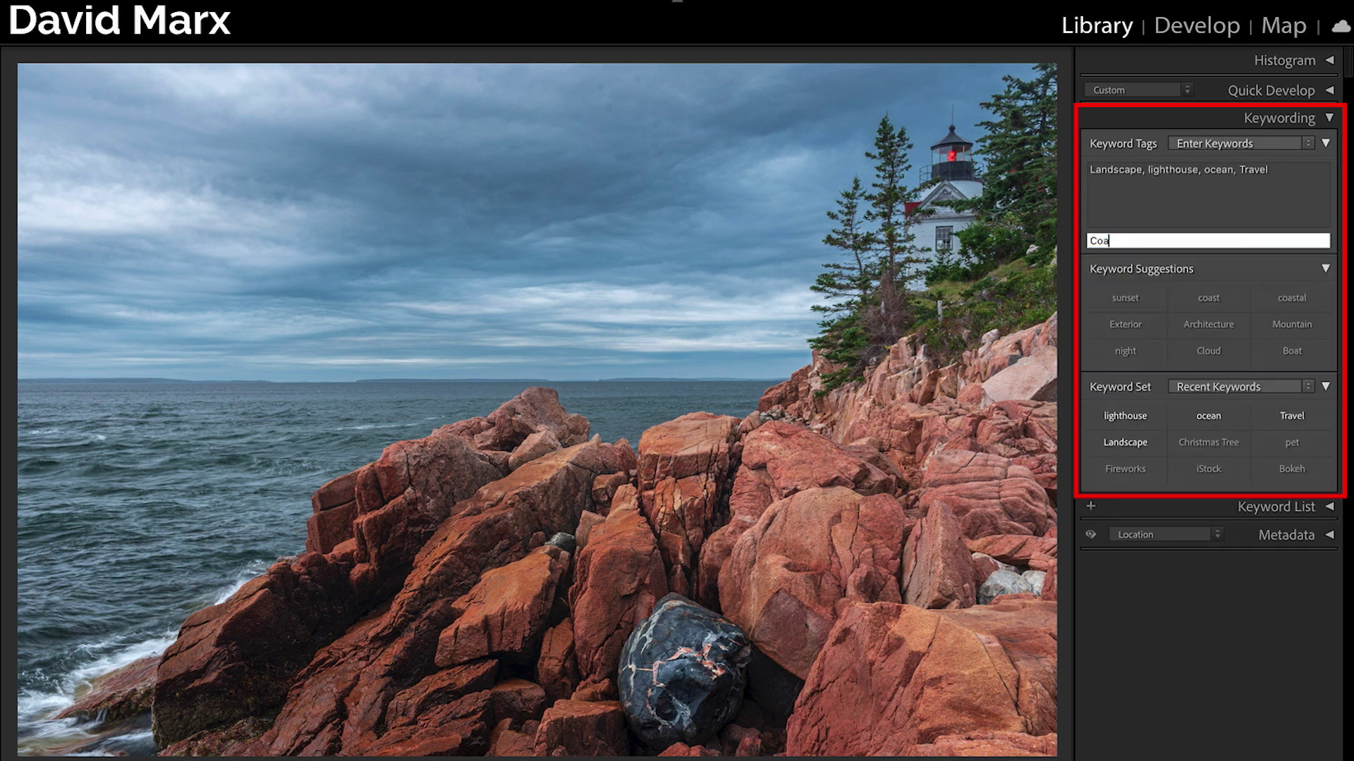
text(a)
key(Return)
key(Return)
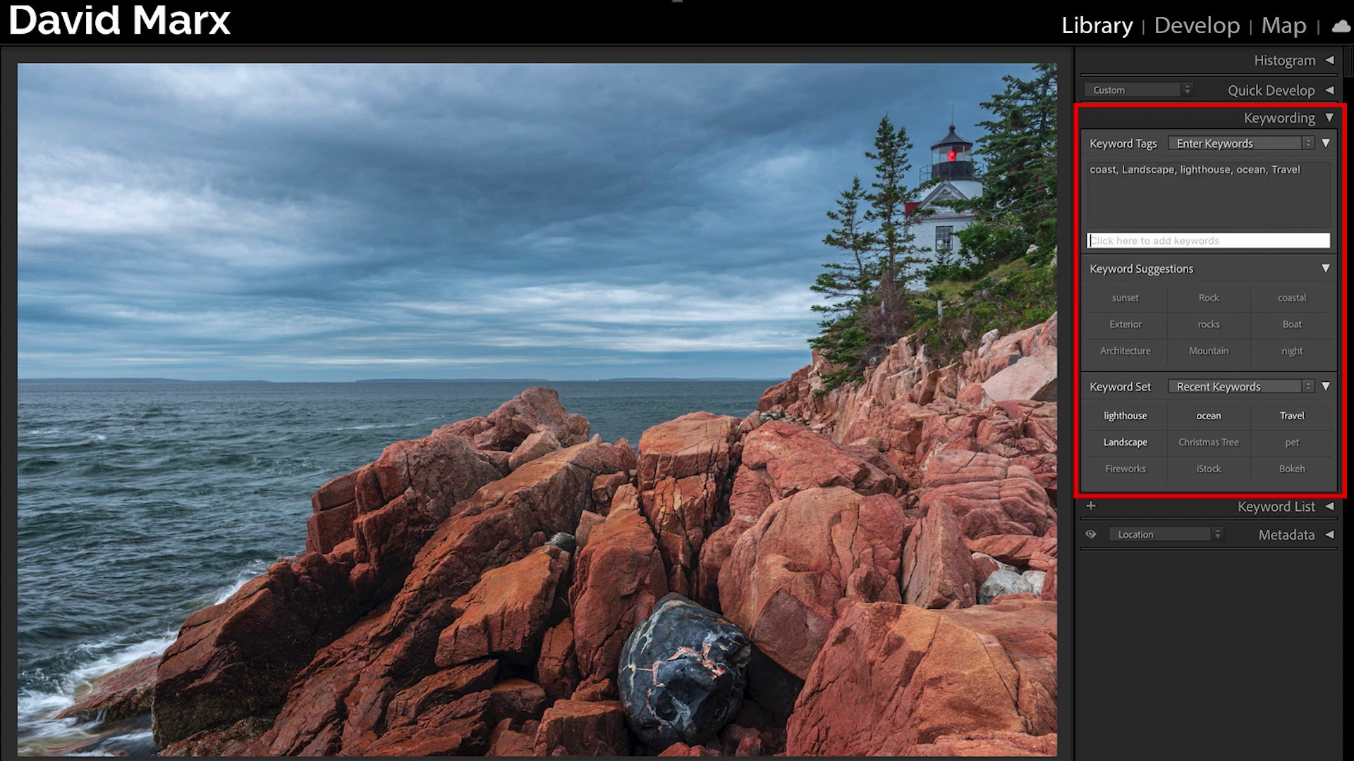
text(Shore)
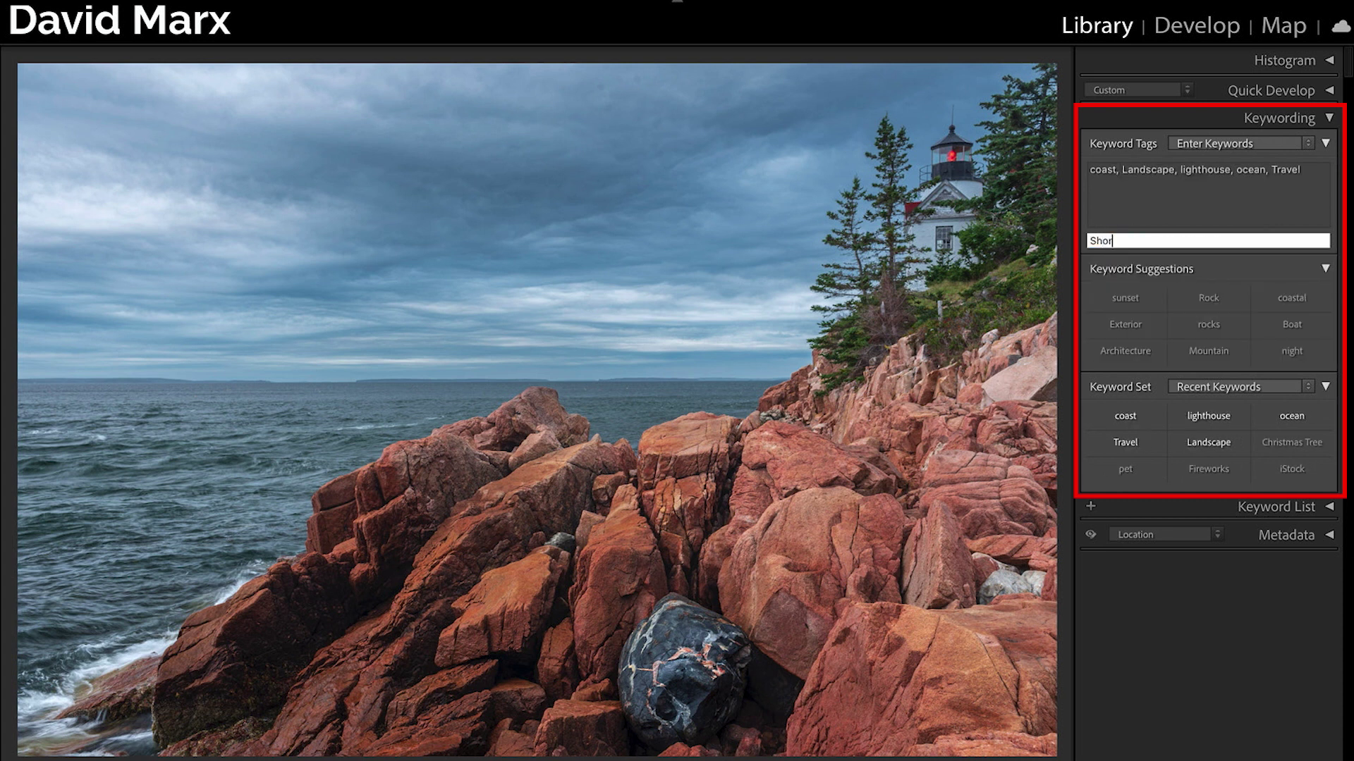
key(Return)
text(Dawn)
Confirm the Dawn keyword, create the Portfolio collection, and filter to four-star-or-higher photos
key(Return)
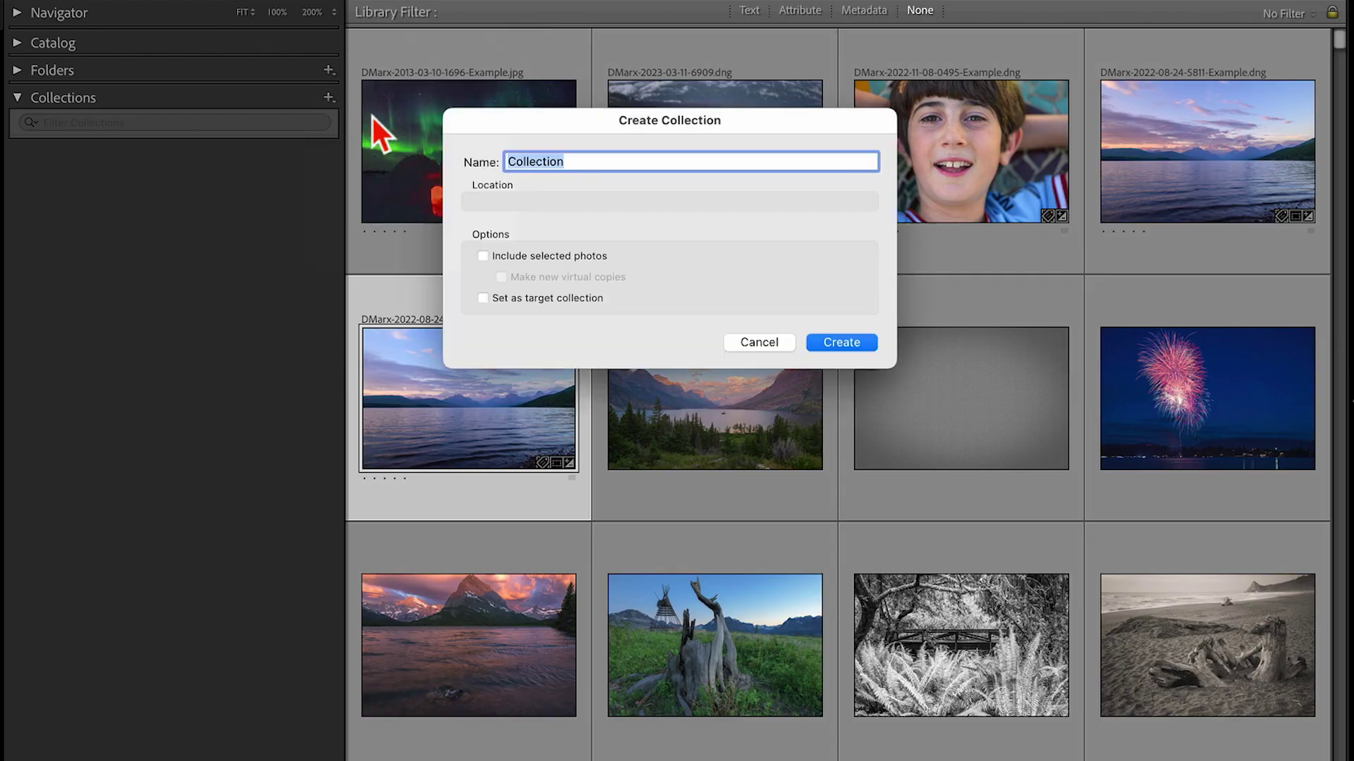
text(Portfolio)
click(841, 342)
click(798, 11)
Add the mountain lake, grassy sunset, lighthouse, Matterhorn night and castle photos to Portfolio
key(j)
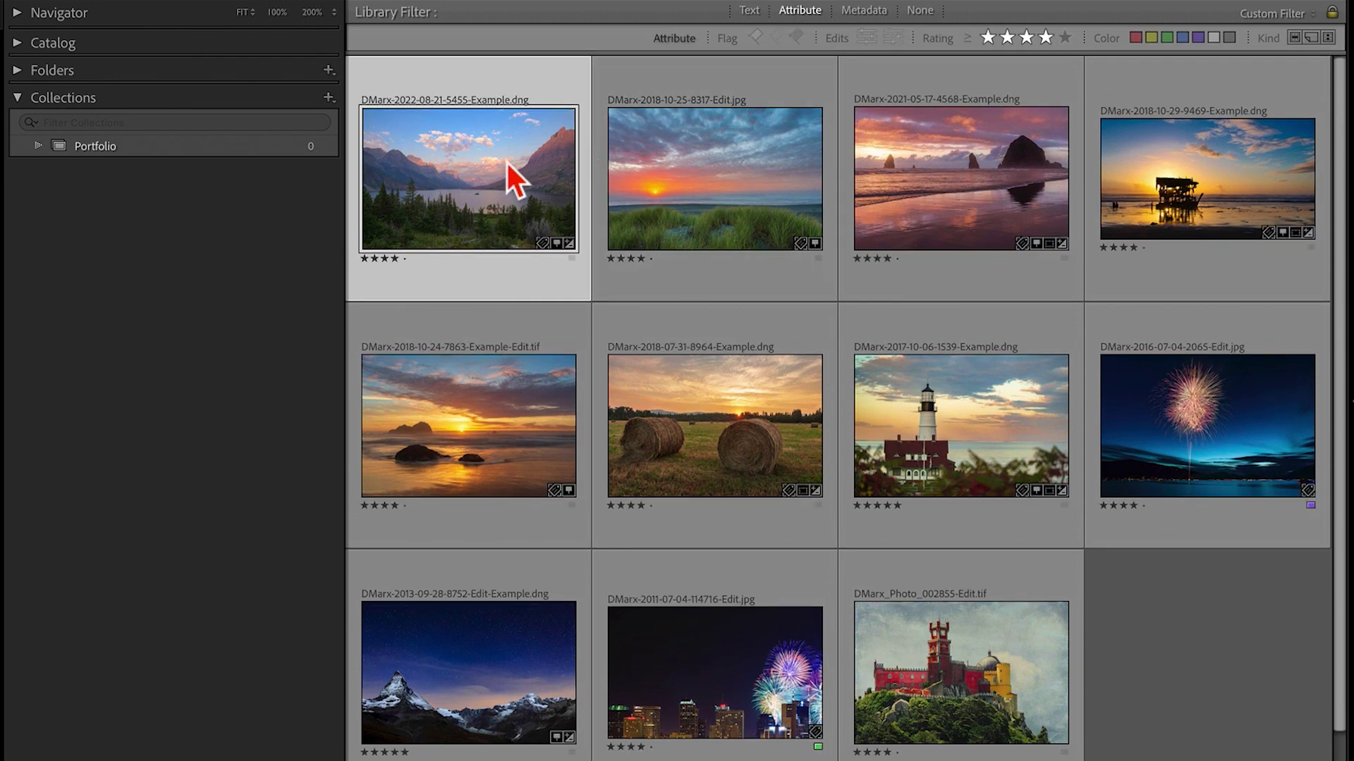
drag(506, 163, 264, 146)
click(678, 172)
drag(678, 172, 301, 147)
click(945, 419)
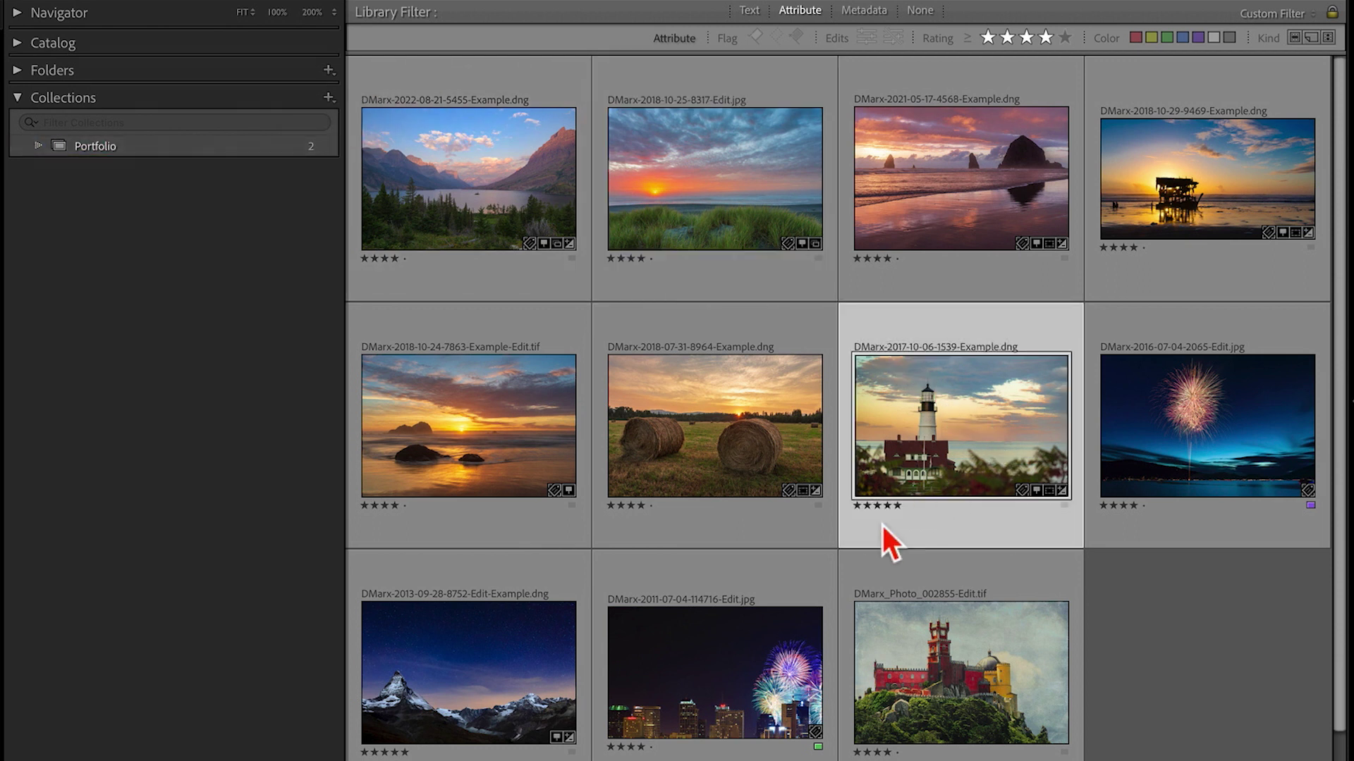
ctrl+click(514, 670)
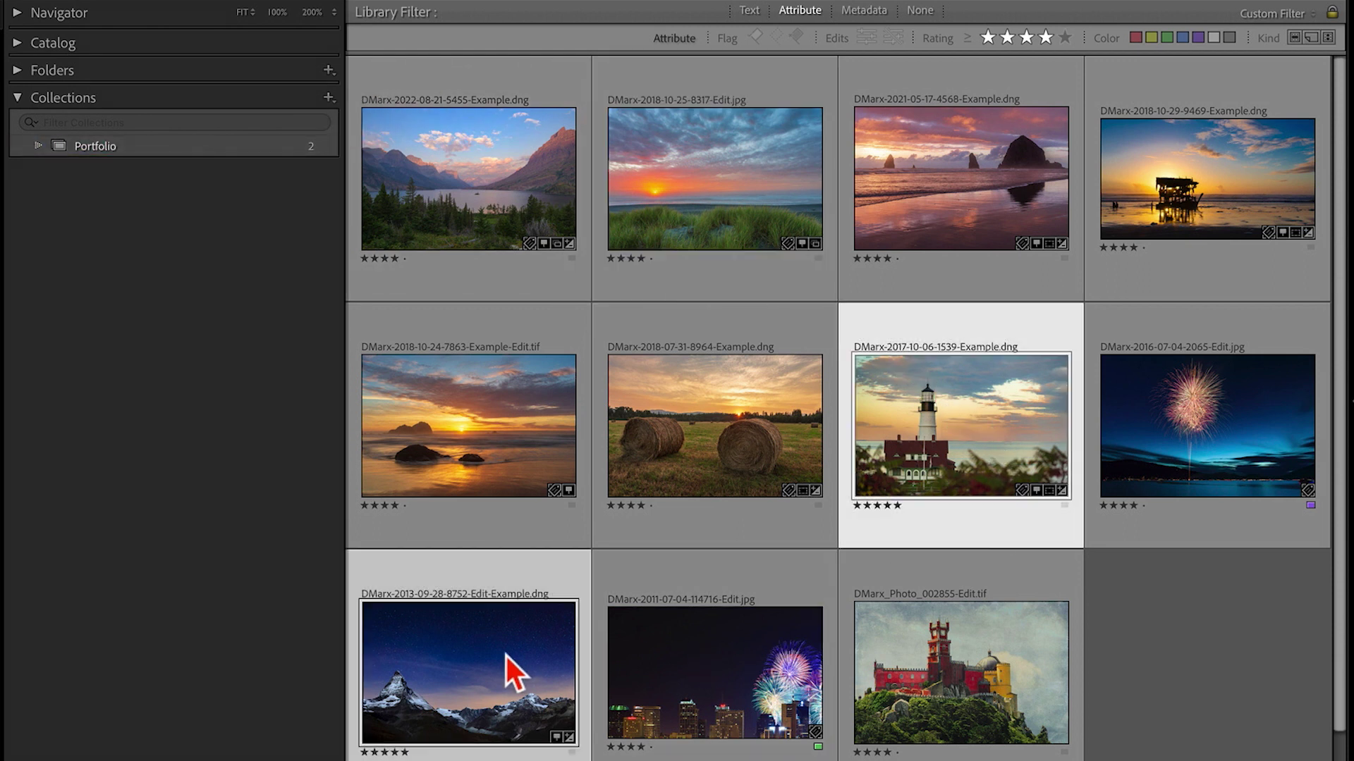
ctrl+click(994, 681)
drag(860, 395, 236, 152)
click(235, 150)
right_click(424, 104)
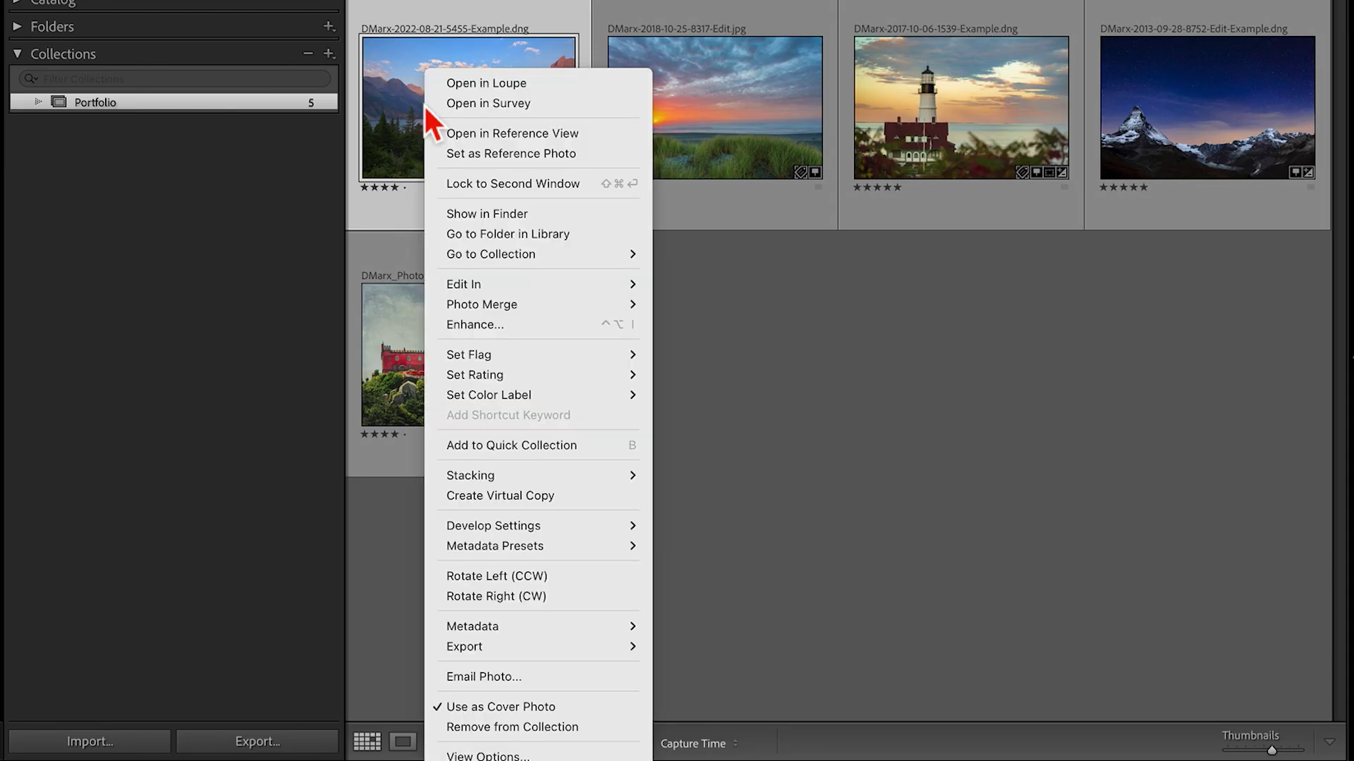
click(518, 233)
mouse_move(556, 172)
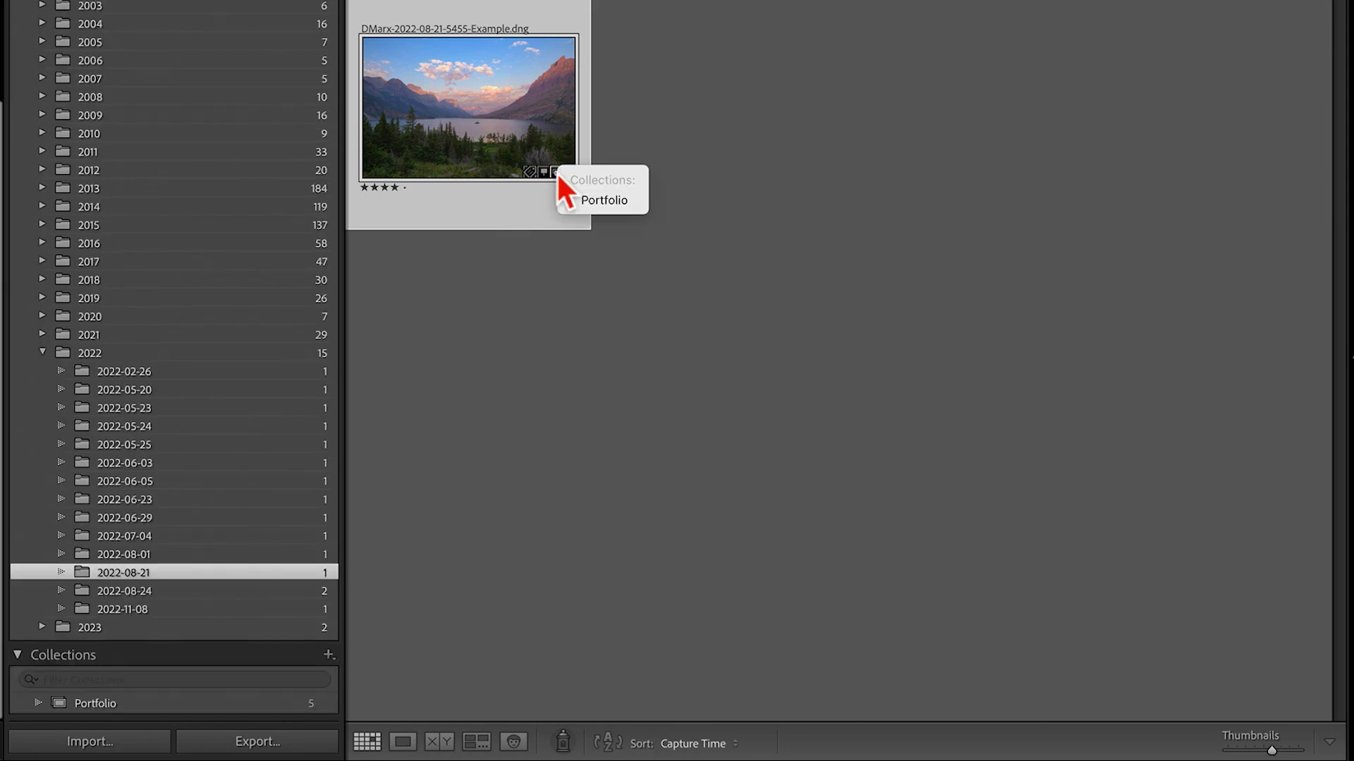
click(602, 200)
right_click(674, 70)
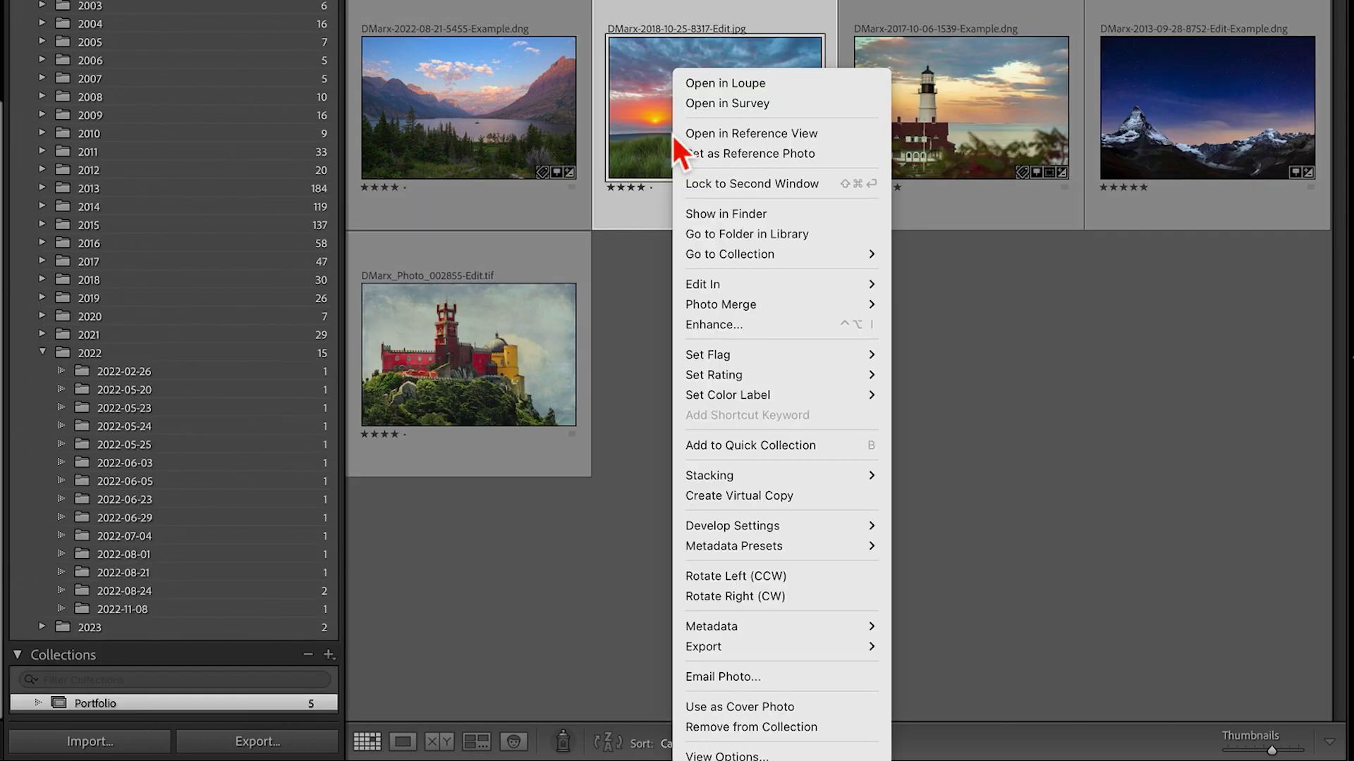
click(767, 234)
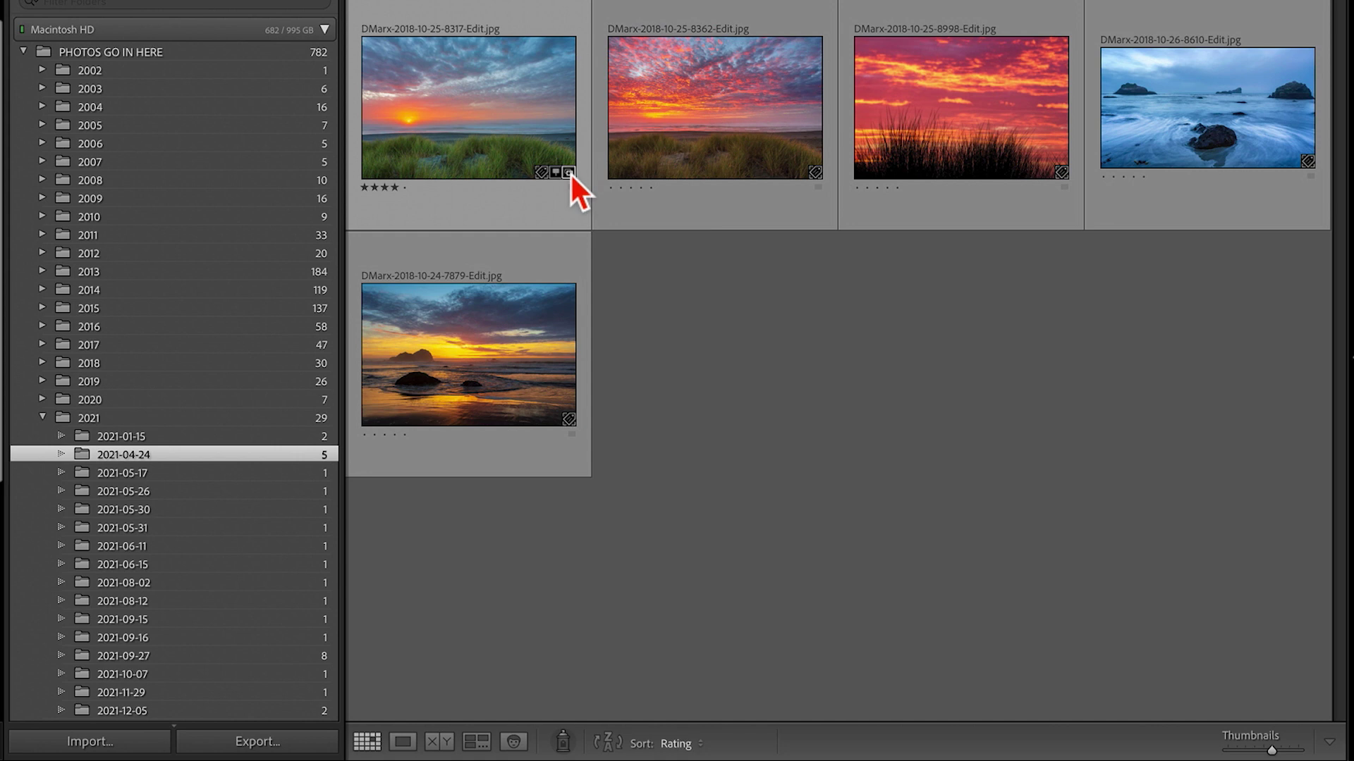
click(570, 172)
click(611, 202)
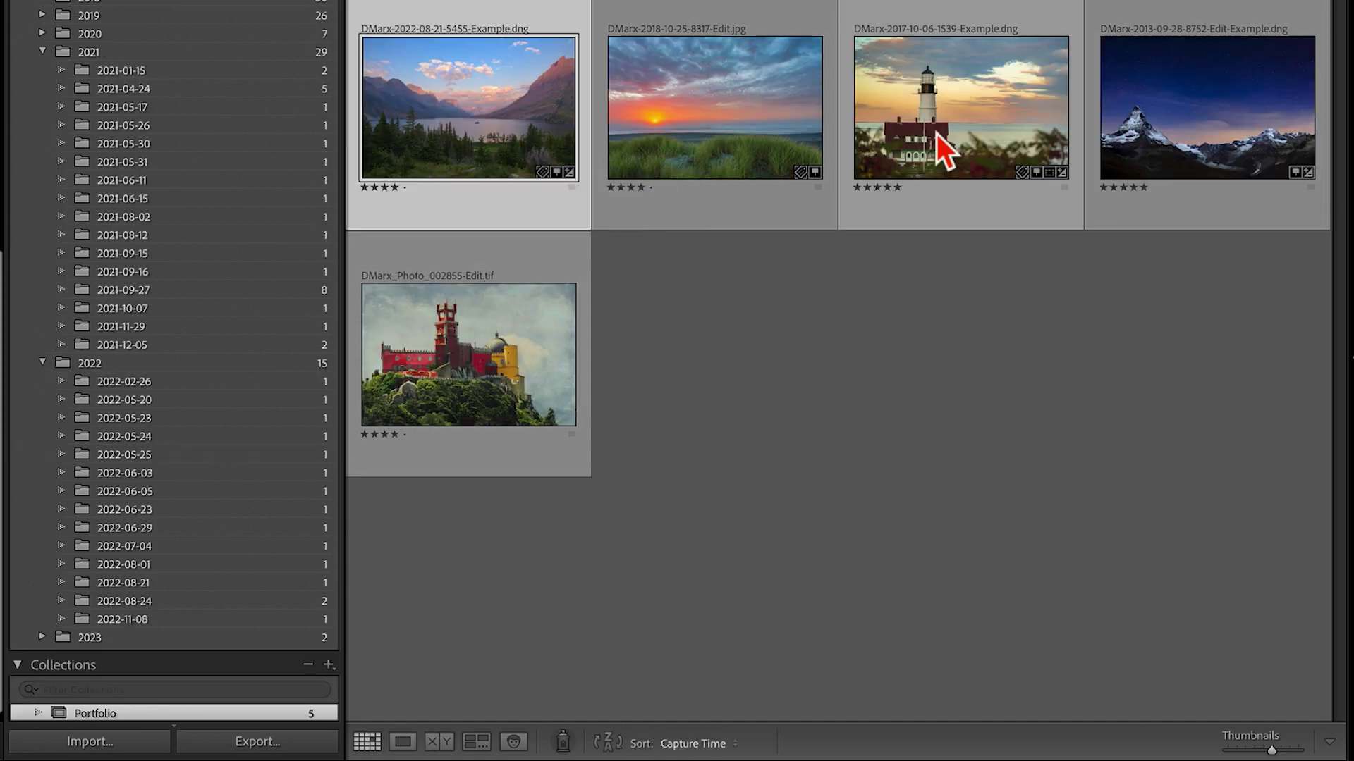
click(936, 134)
right_click(936, 134)
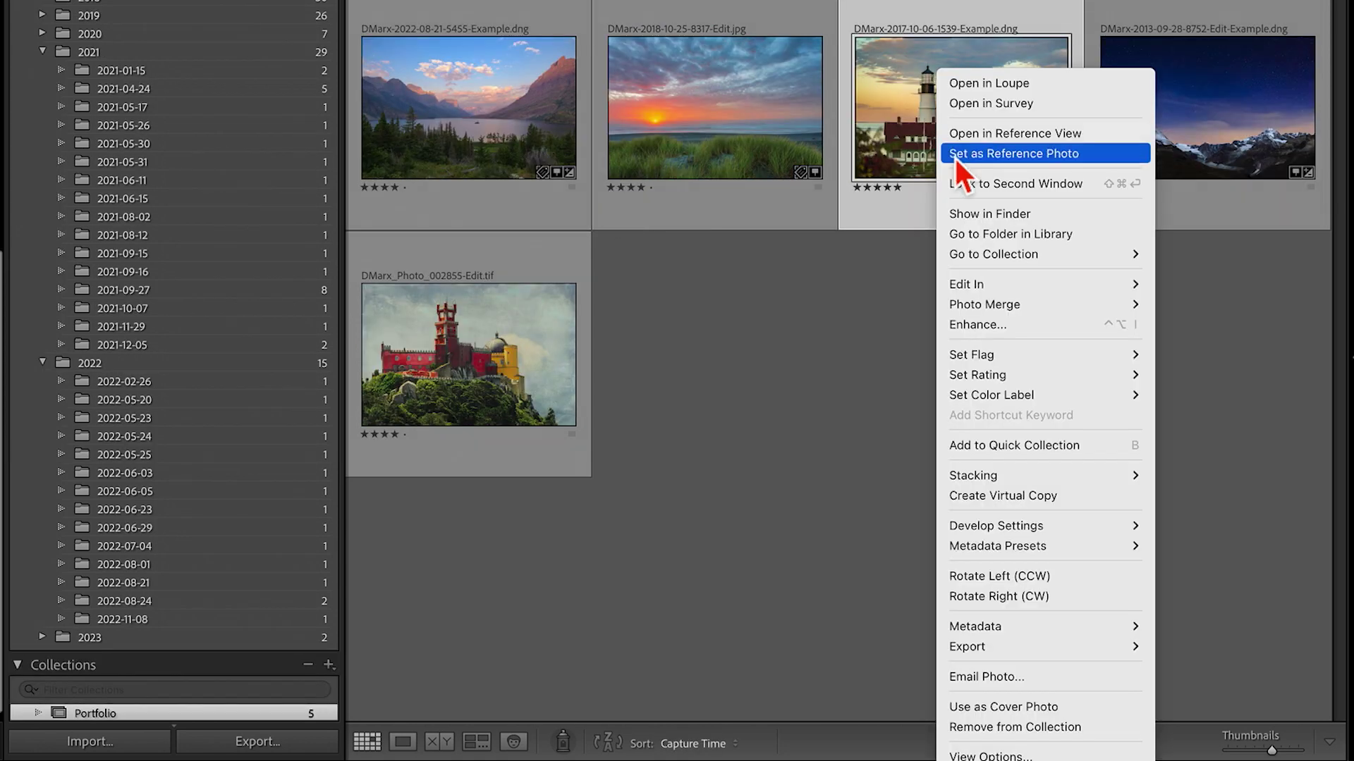
click(984, 232)
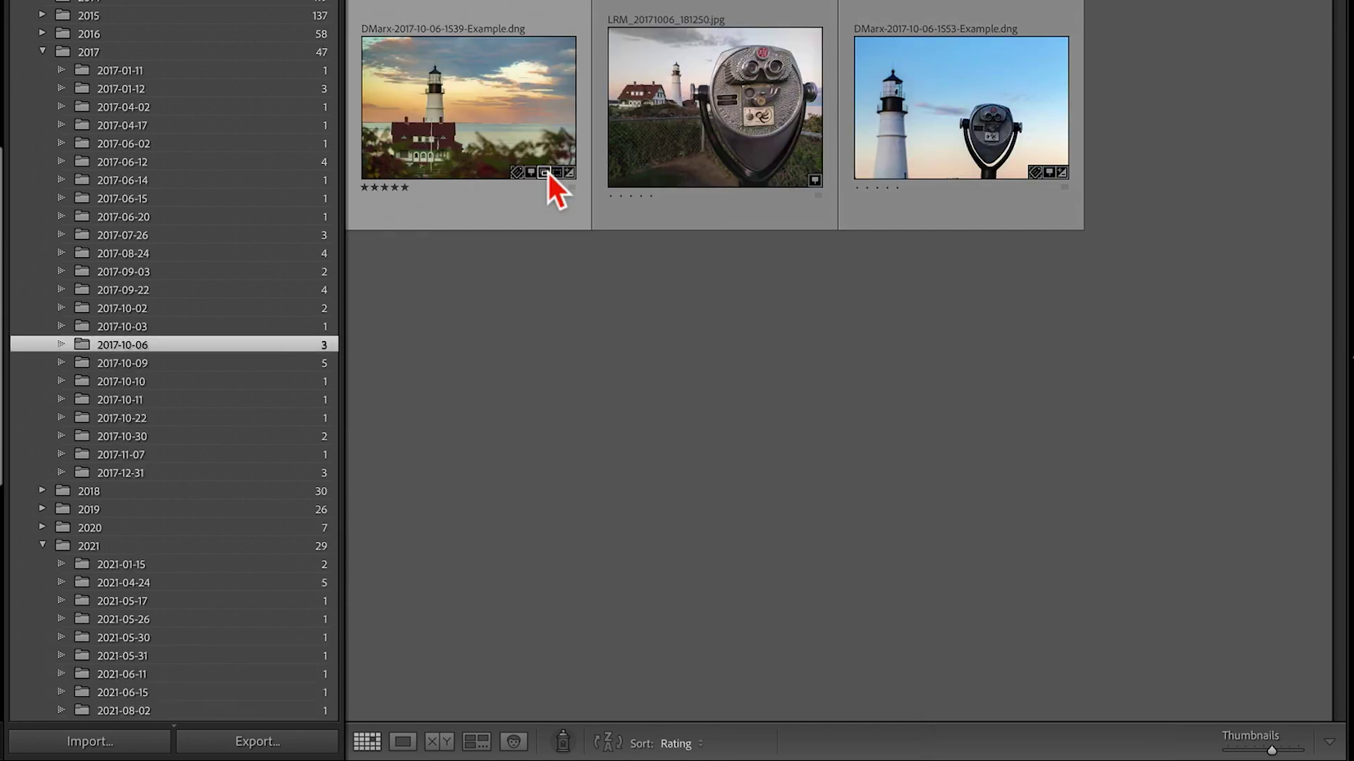
click(552, 172)
Create a Best Sunsets collection containing the selected beach sunset and lighthouse photos
click(572, 196)
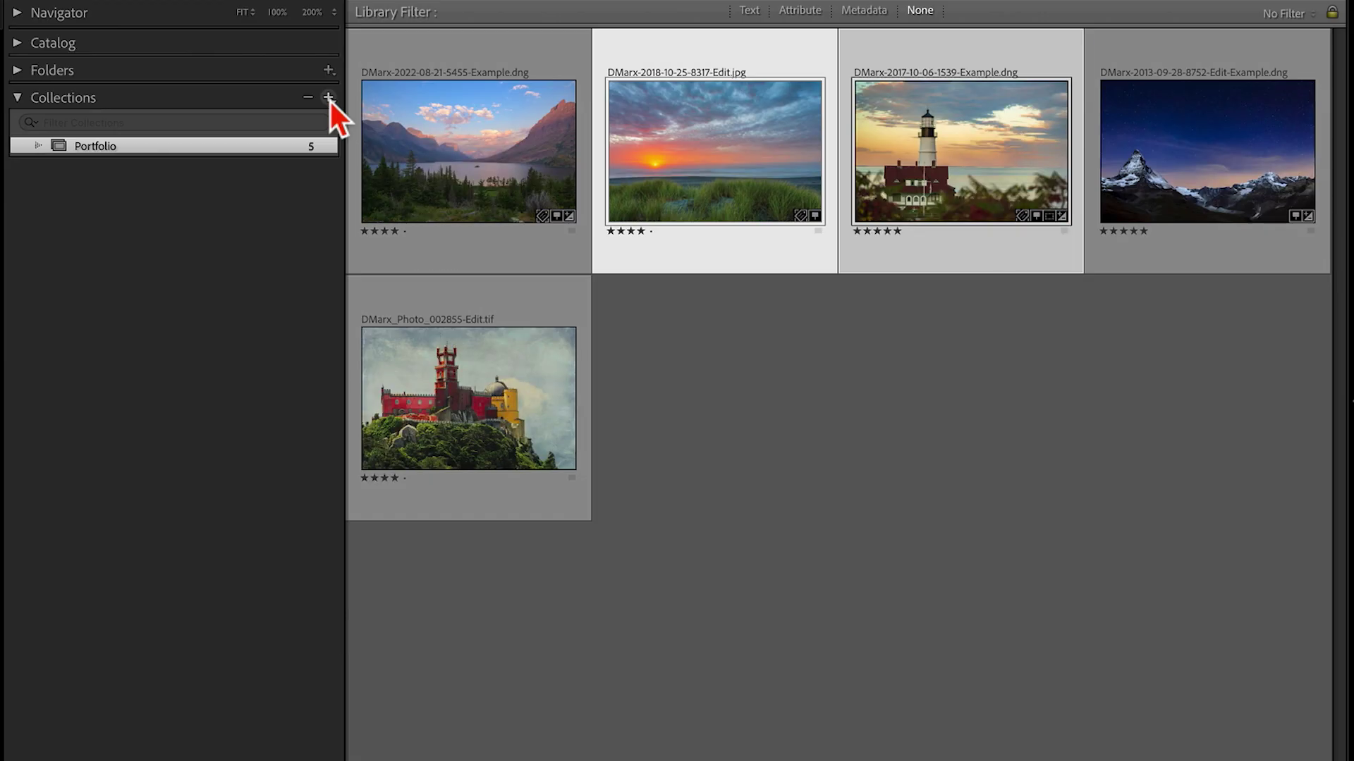
click(330, 99)
click(375, 120)
text(Best Sunsets)
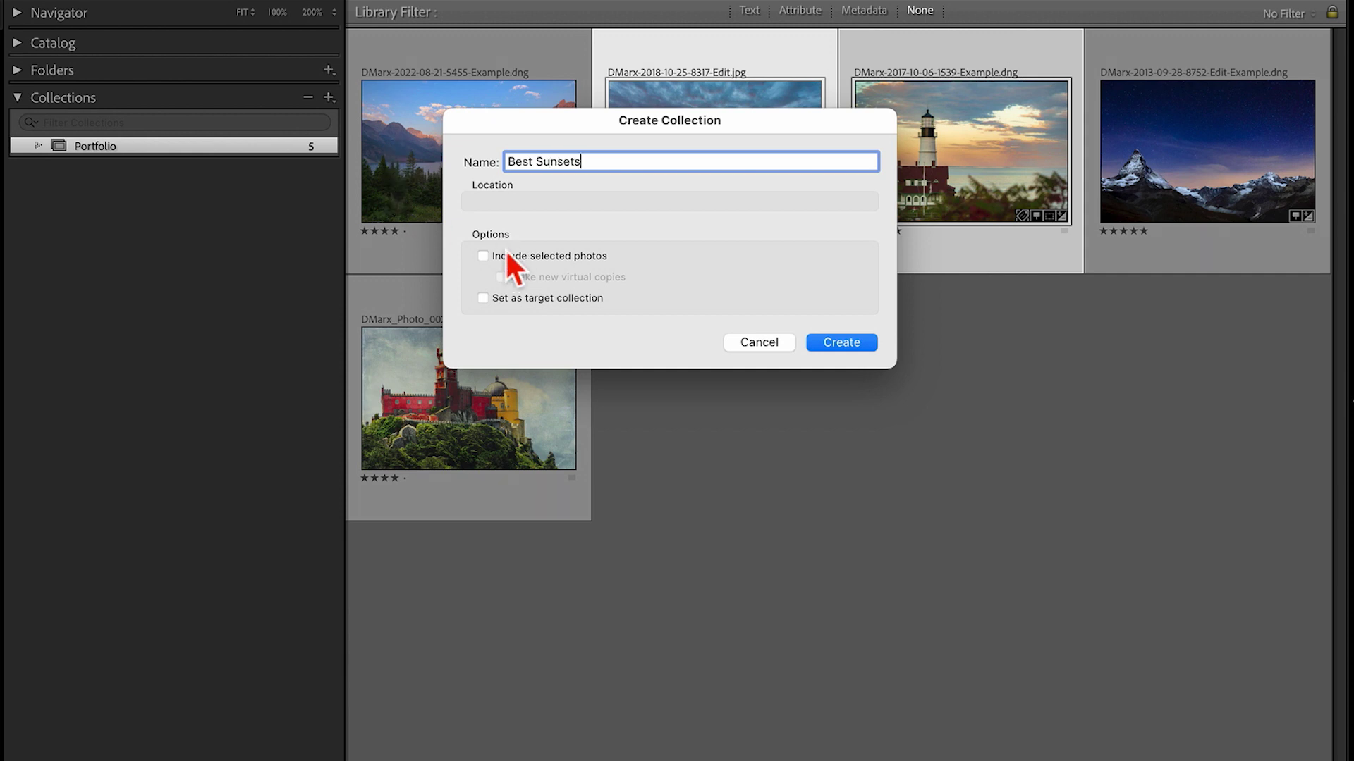
click(514, 254)
click(577, 256)
click(821, 343)
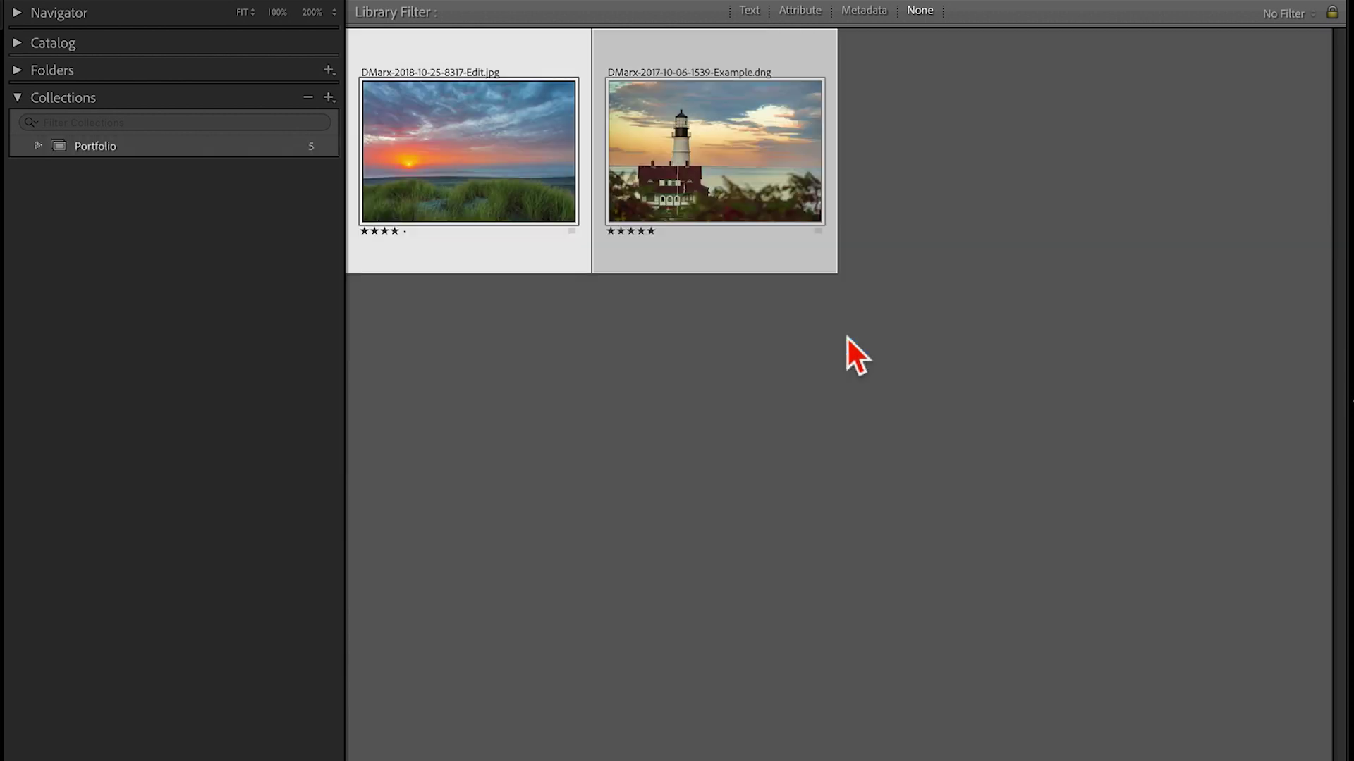
Search All Photographs for 'sunset' rated four stars or more
click(65, 45)
click(77, 65)
click(750, 11)
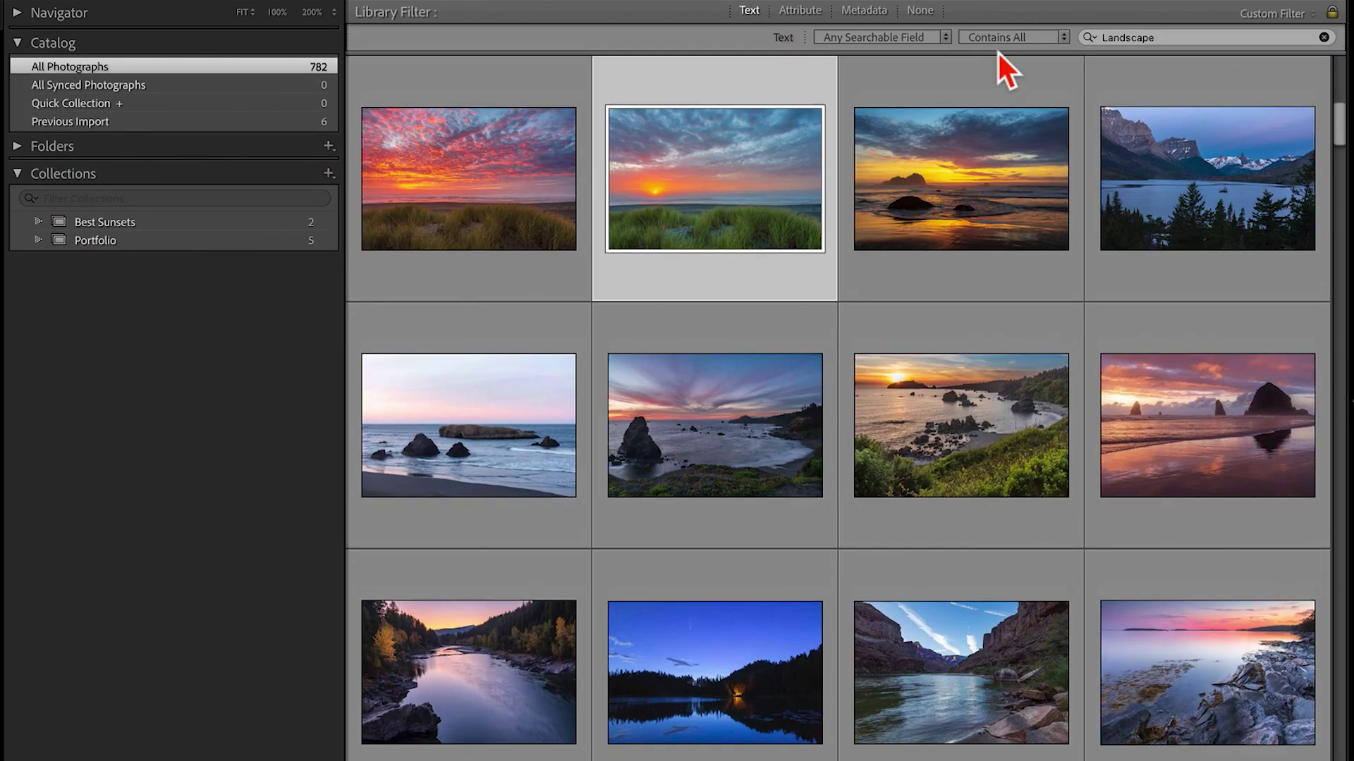
double_click(1142, 37)
click(1324, 38)
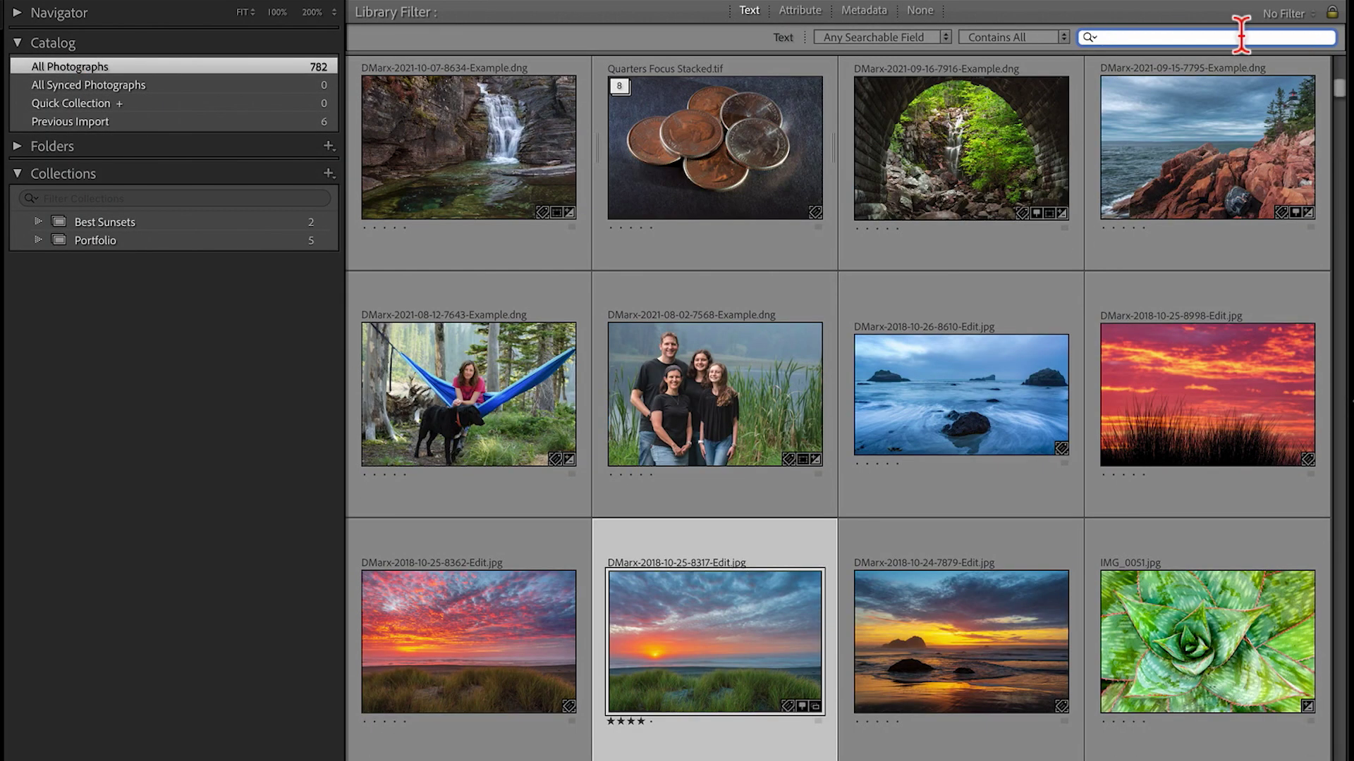
text(sunset)
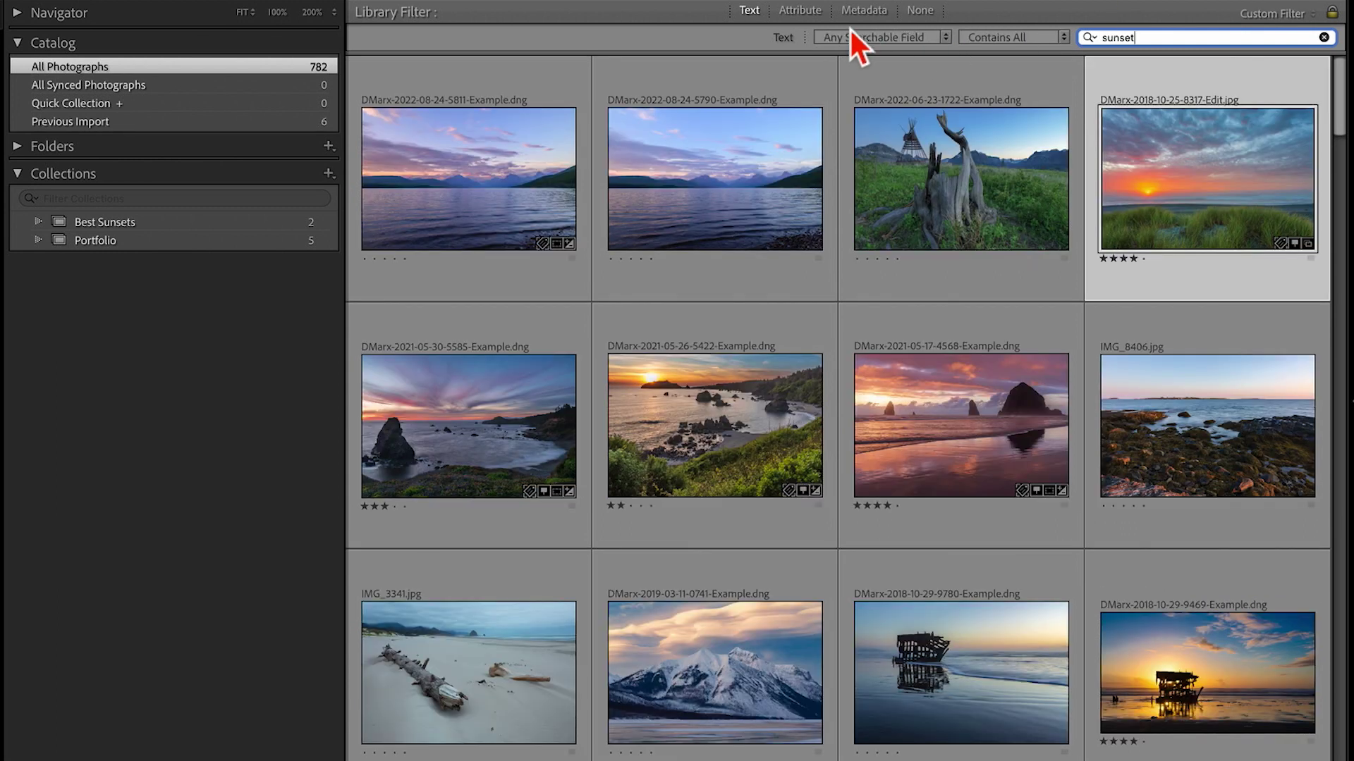
click(803, 11)
Add the sea-stack and rocky beach sunset photos to Best Sunsets, then turn filters off
click(745, 217)
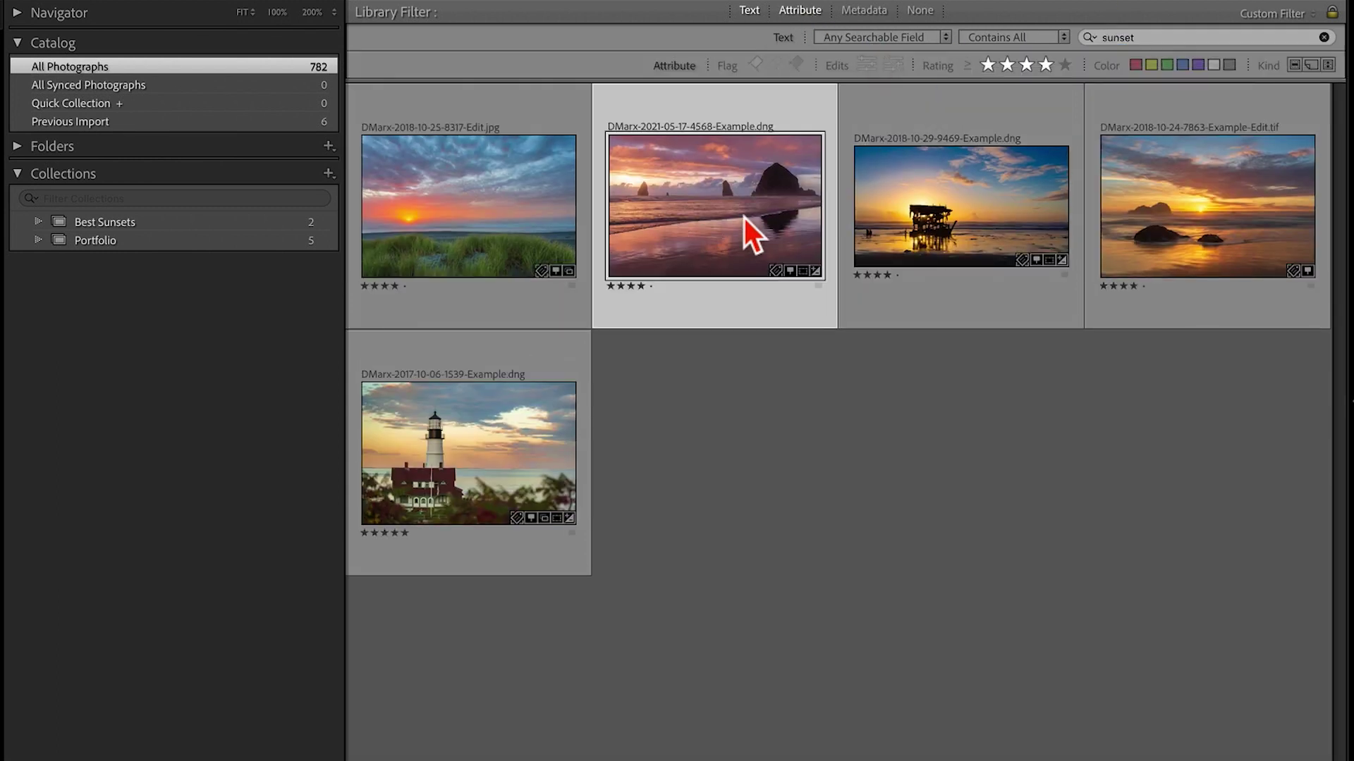
drag(681, 212, 286, 221)
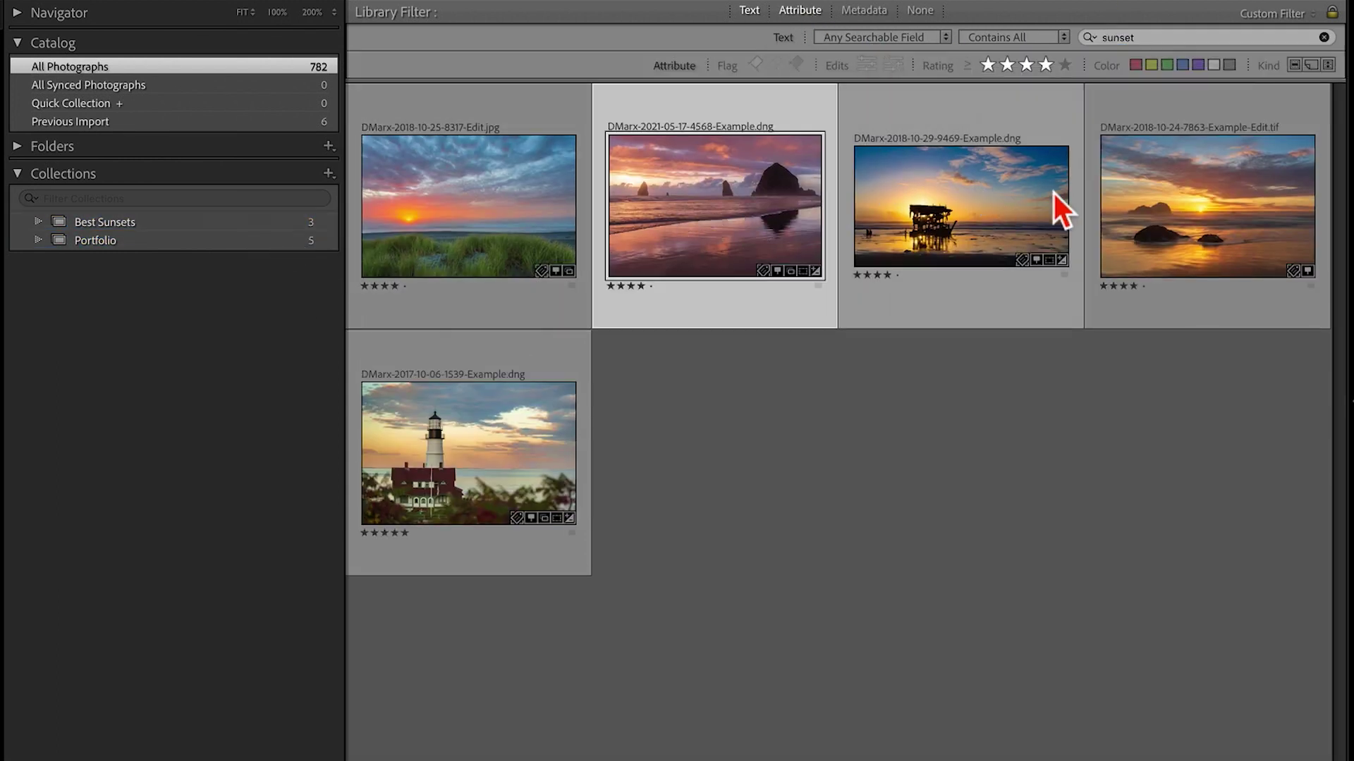
drag(1156, 196, 200, 227)
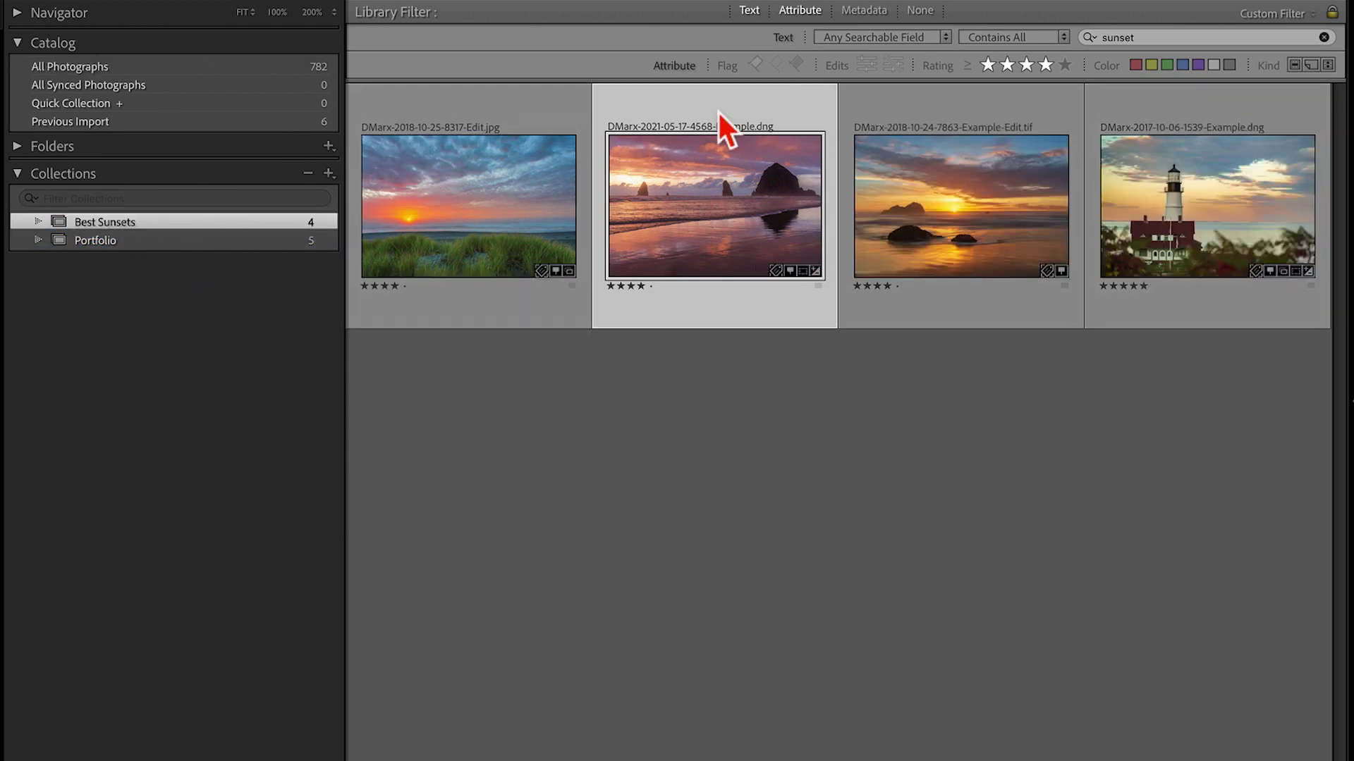
click(918, 12)
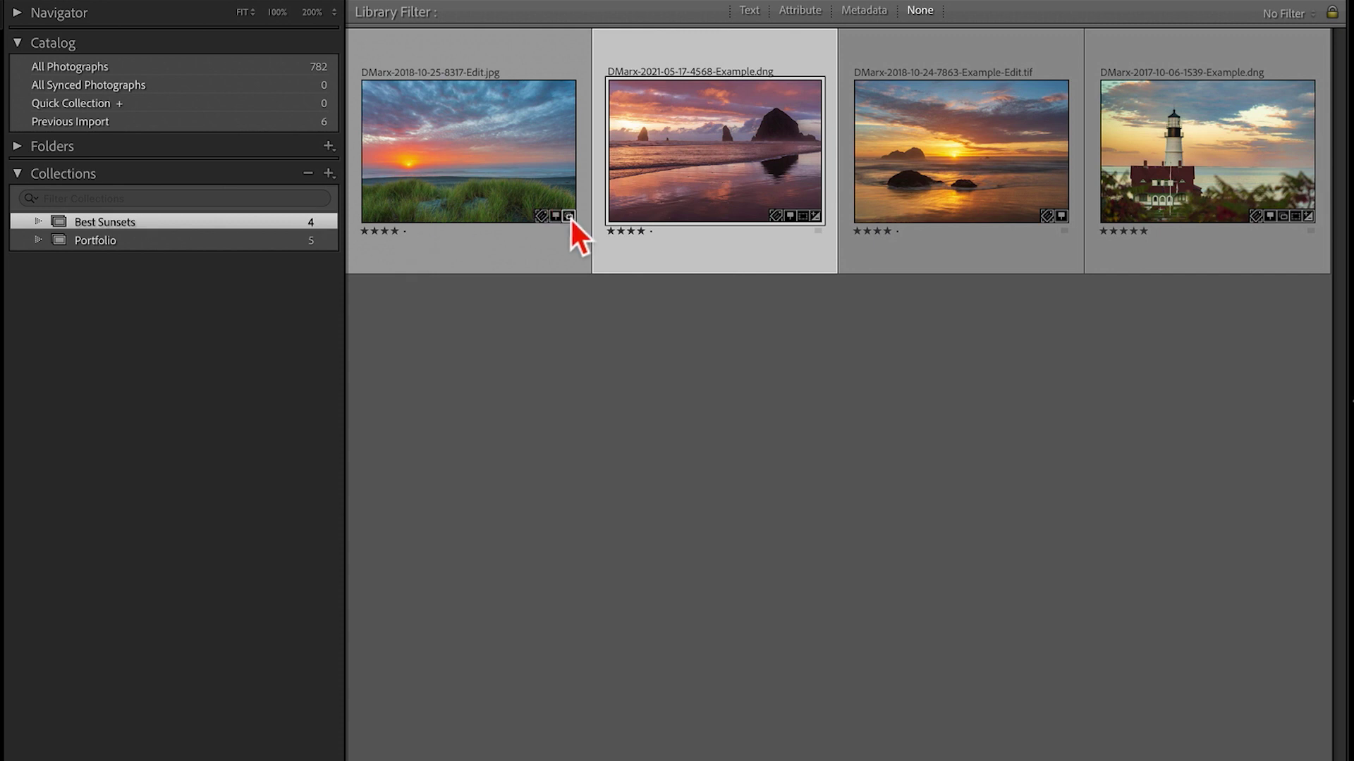
Jump between Portfolio and Best Sunsets via the photos' collection badges, ending on Portfolio
click(568, 216)
click(608, 265)
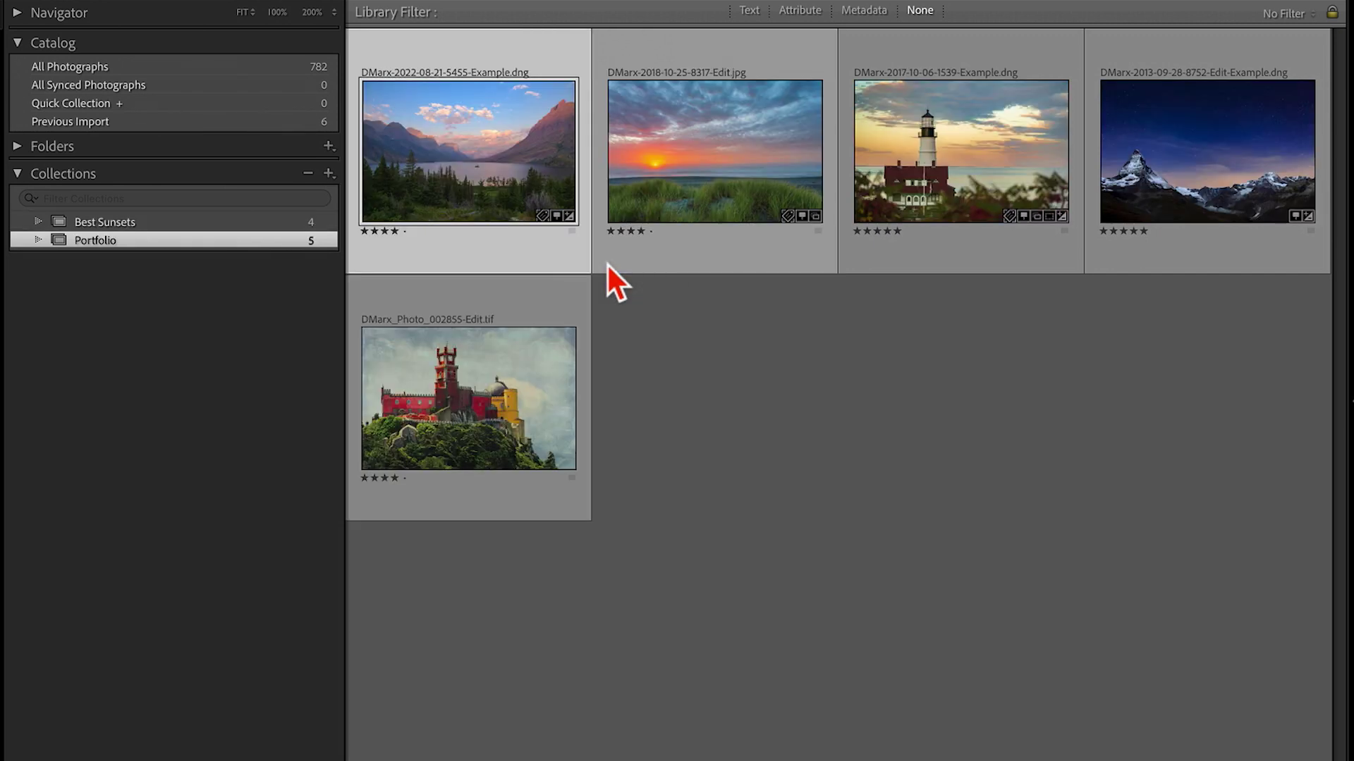
click(814, 215)
click(853, 241)
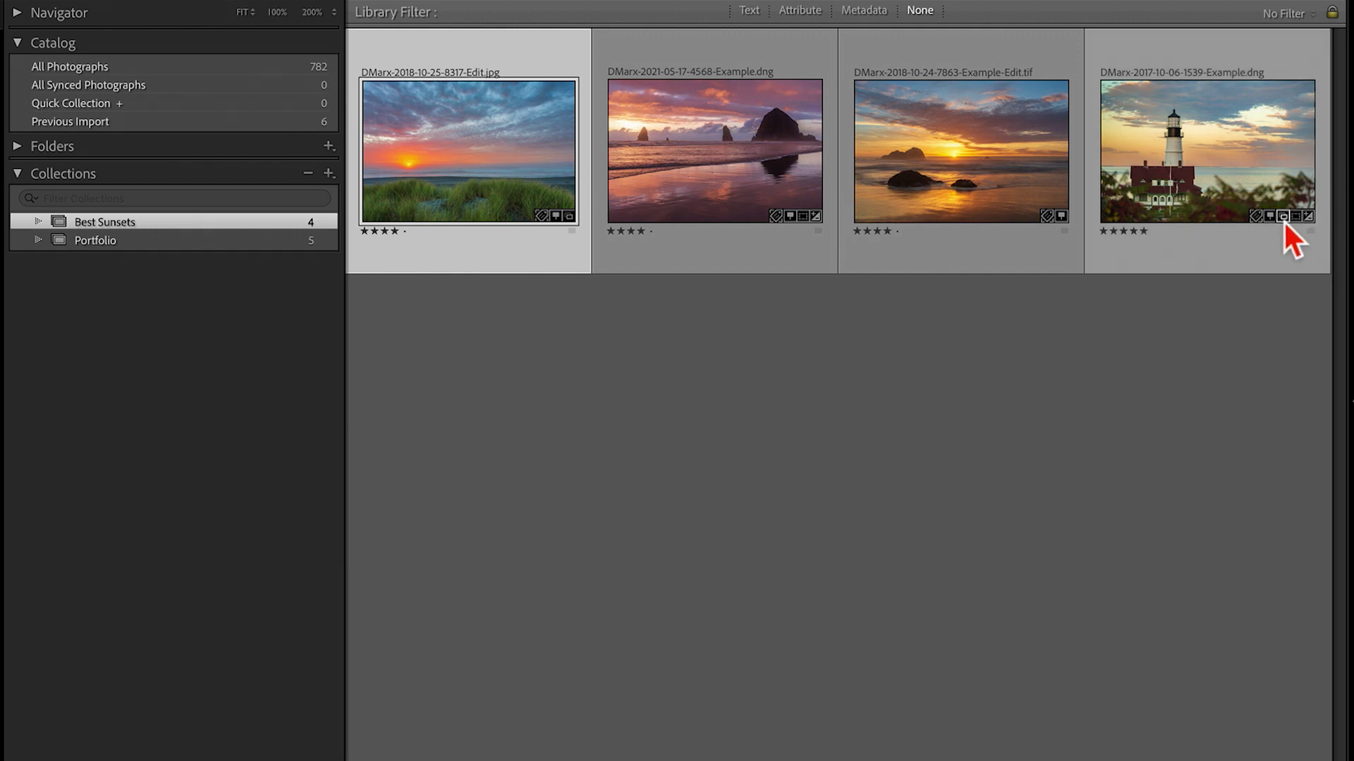
click(1285, 217)
click(1297, 267)
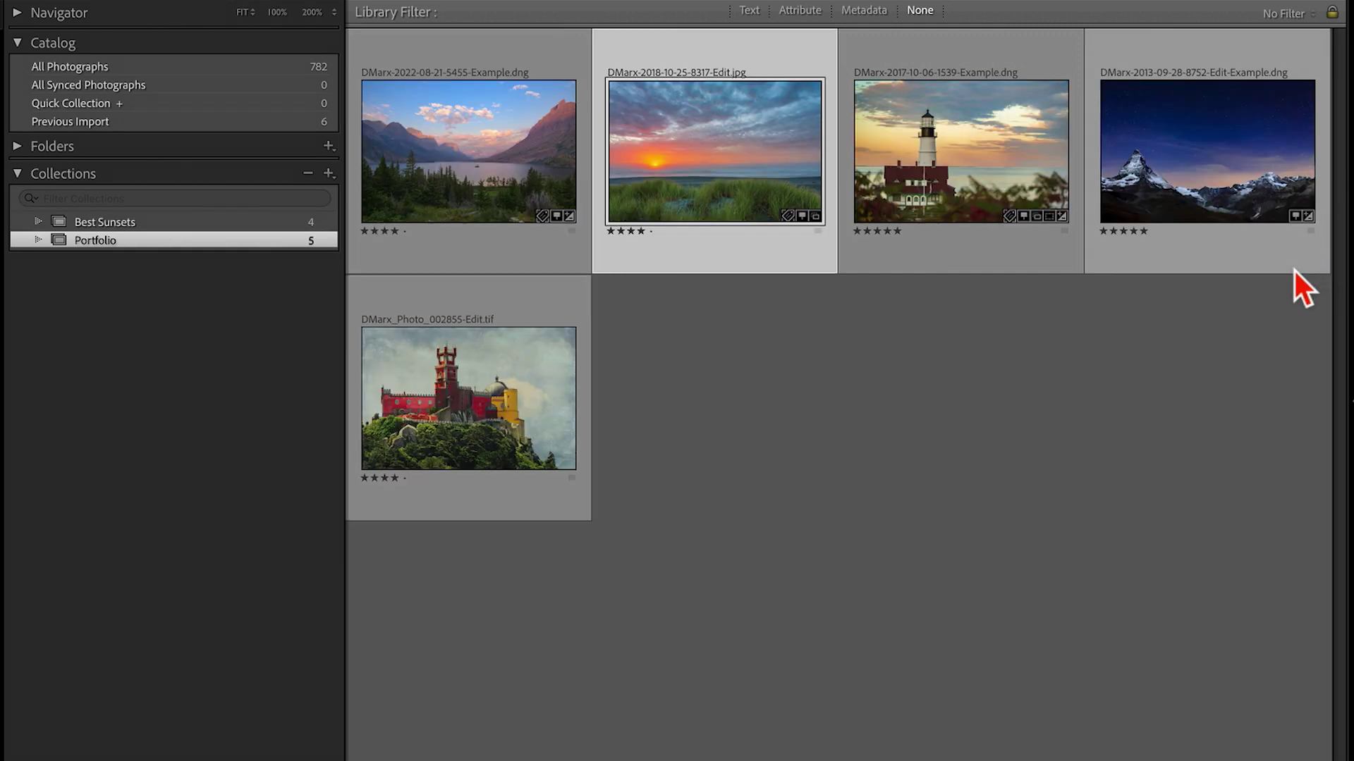
Open Best Sunsets and view it in the Book module, then the Slideshow module
click(277, 223)
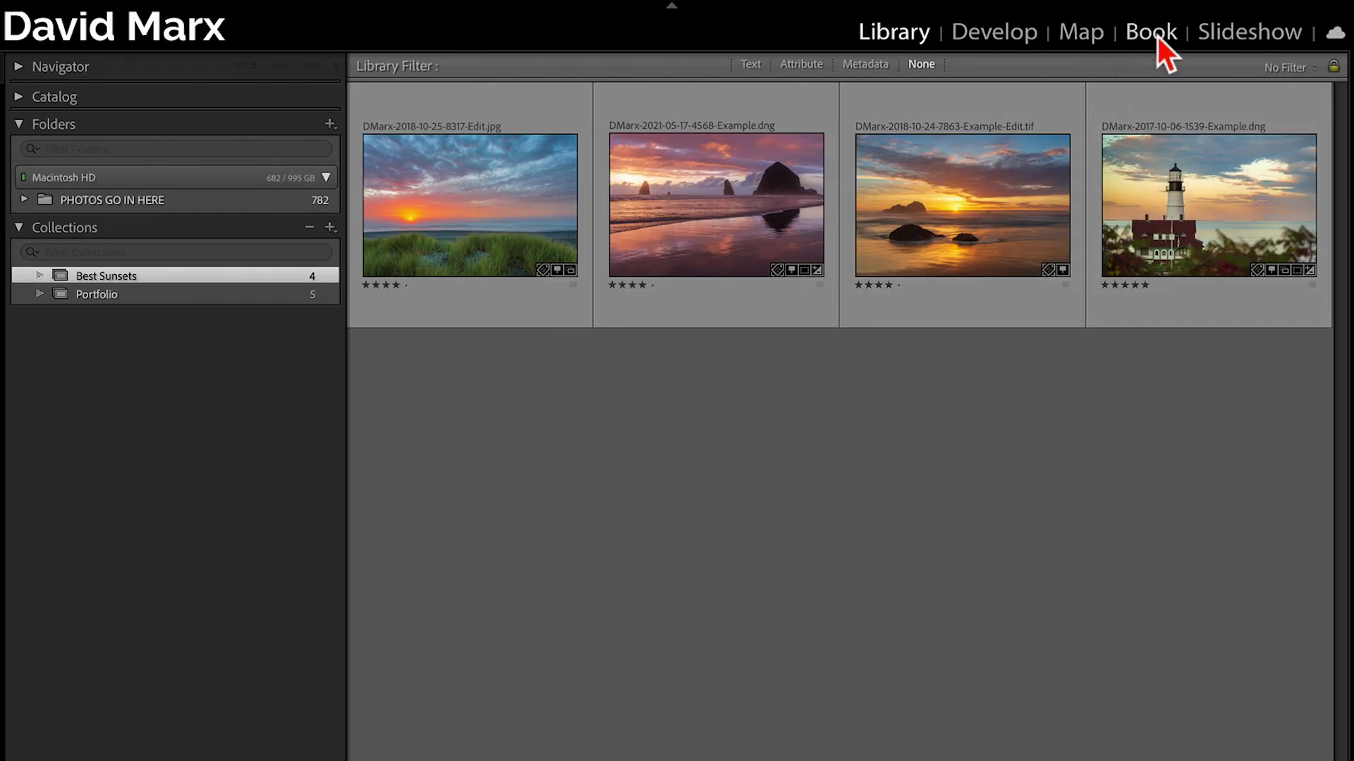
click(1156, 37)
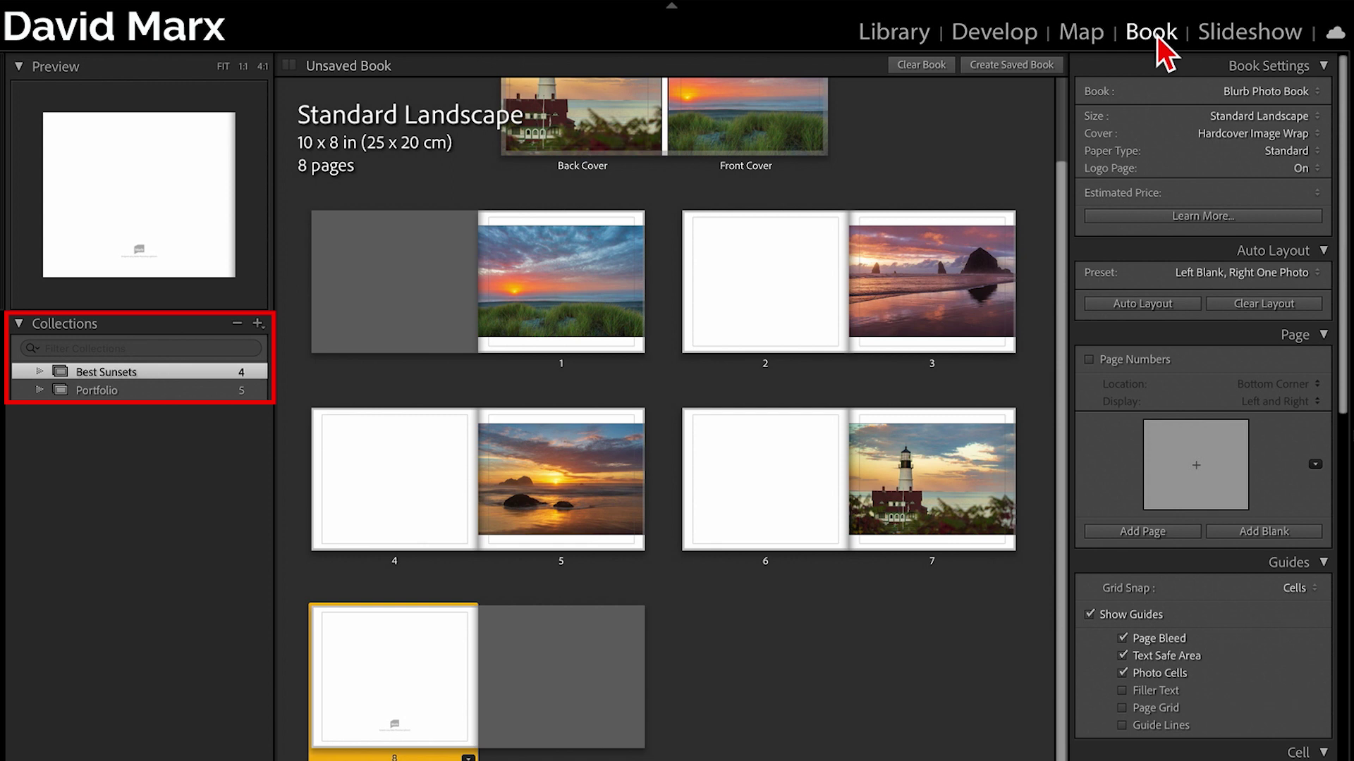
click(1235, 35)
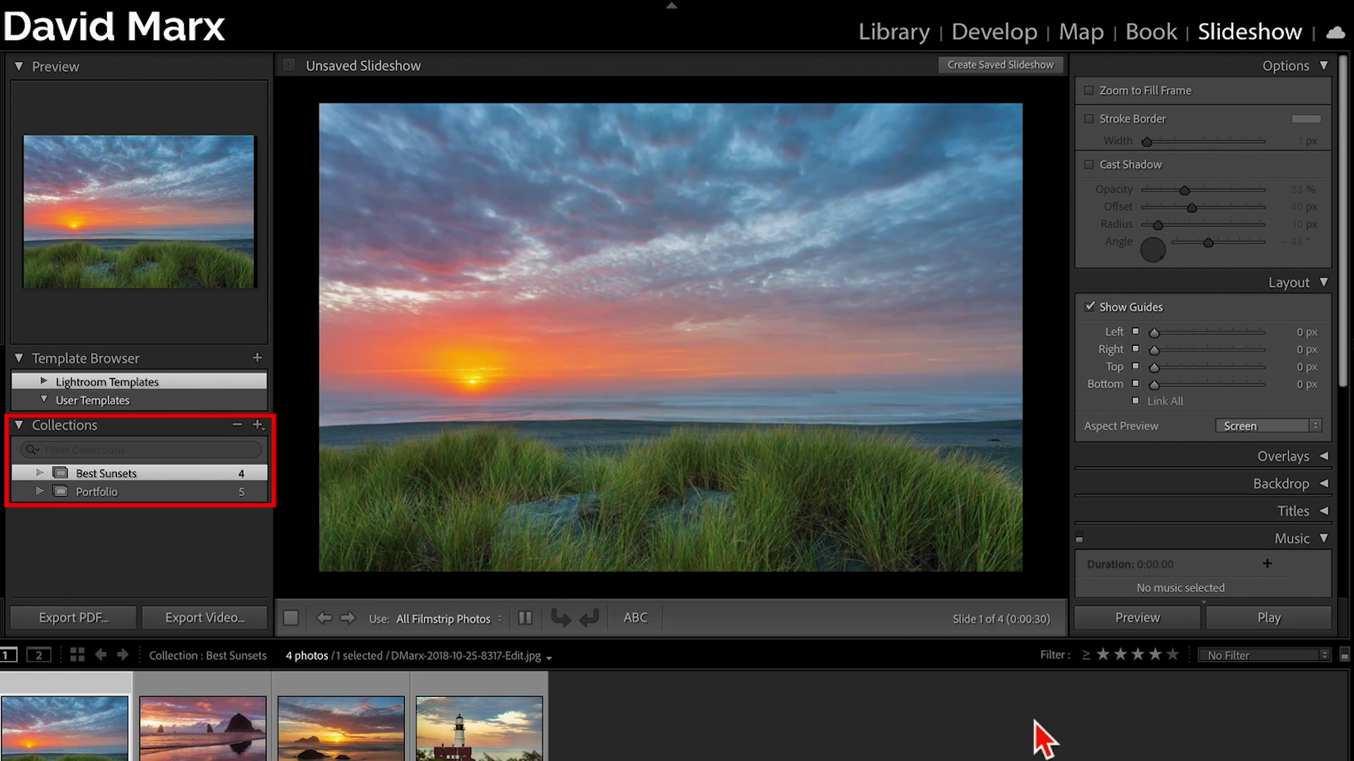